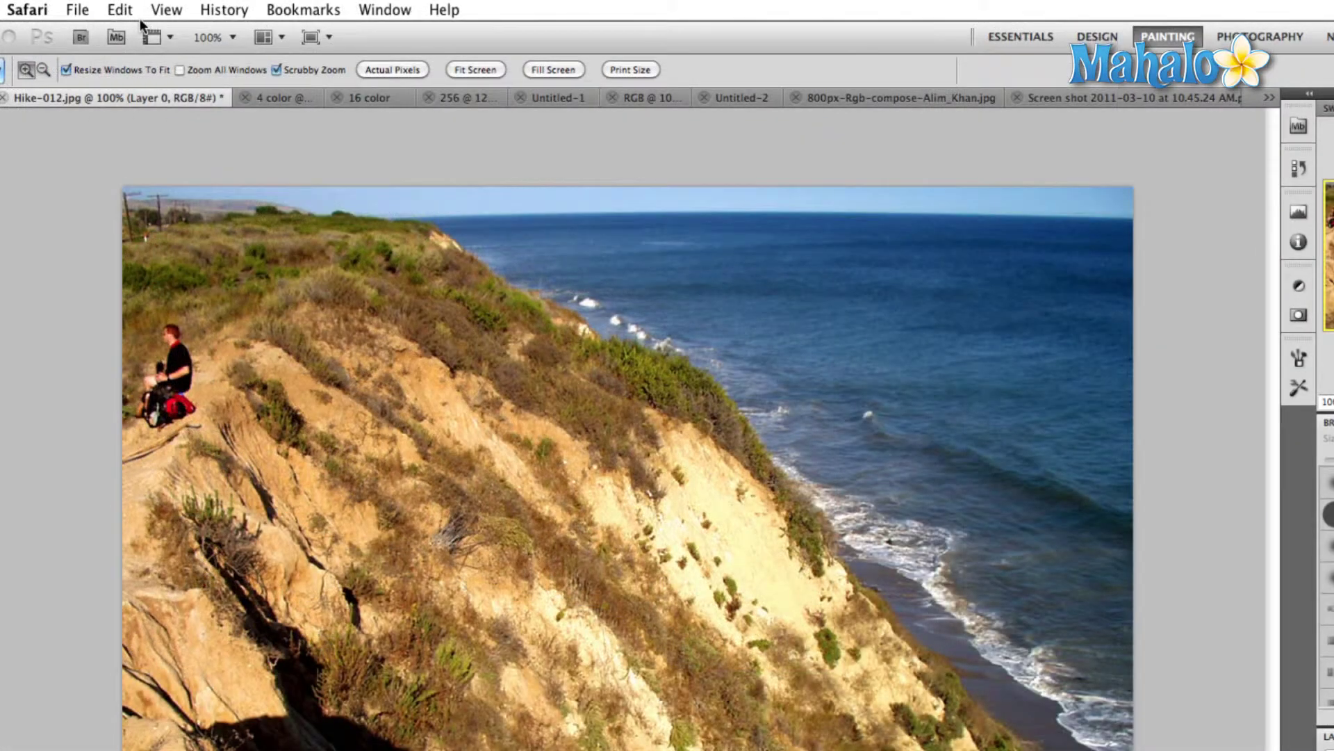
Open Indexed Color conversion for Hike-012.jpg and keep the Local (Adaptive) palette at 256 colours
{"action": "left_click", "coordinate": [122, 10]}
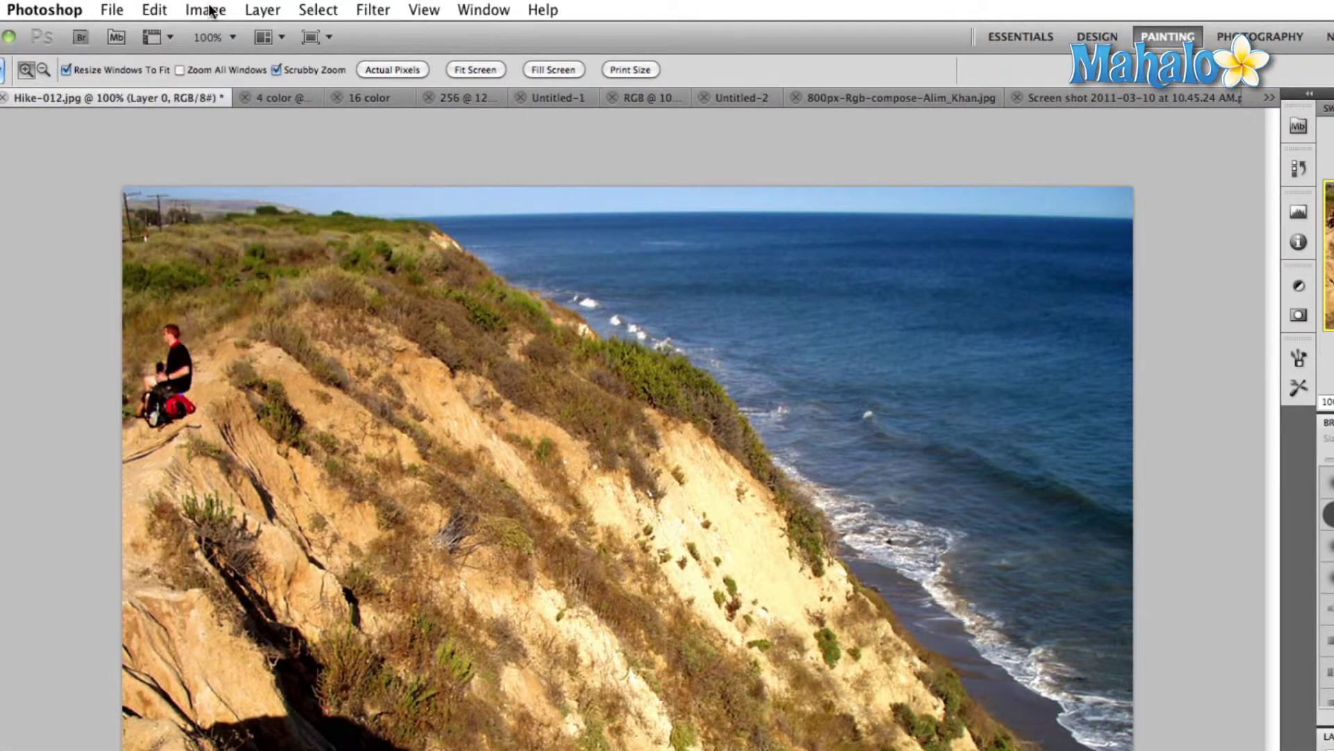
{"action": "left_click", "coordinate": [210, 10]}
{"action": "mouse_move", "coordinate": [217, 34]}
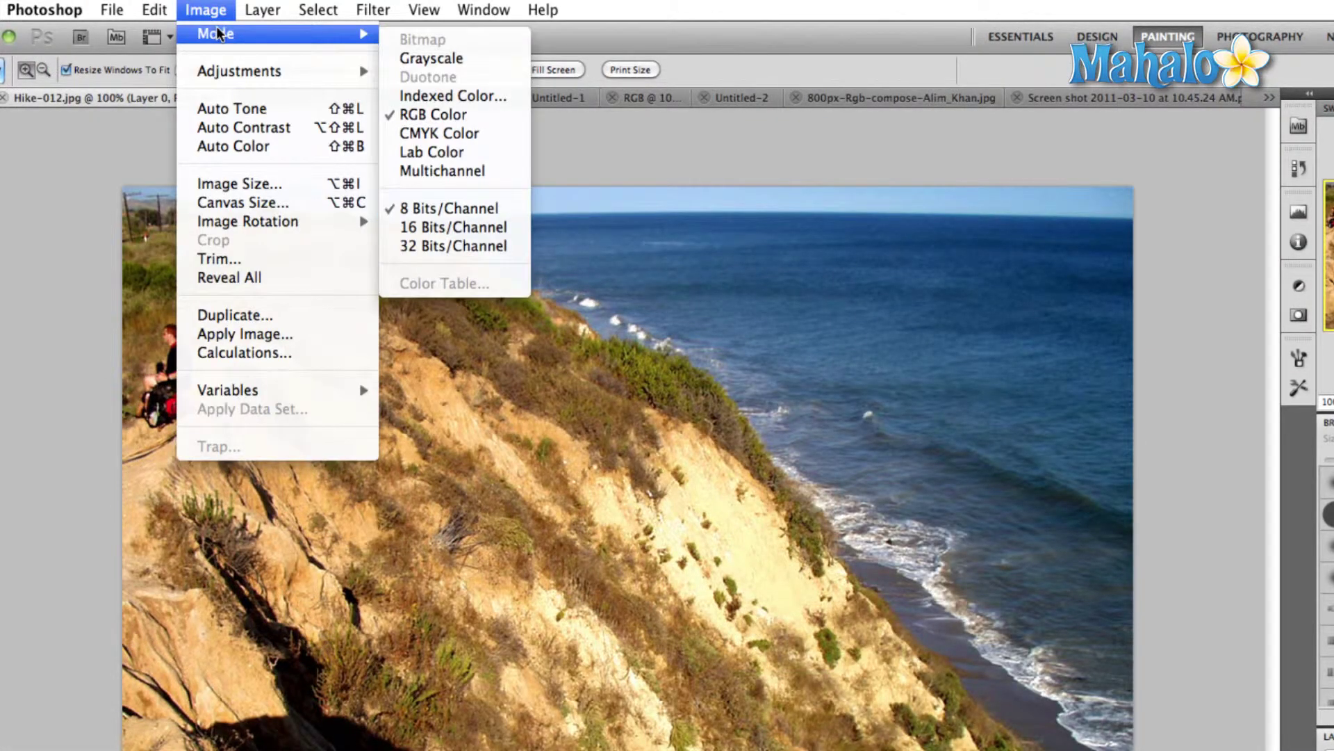
{"action": "left_click", "coordinate": [431, 89]}
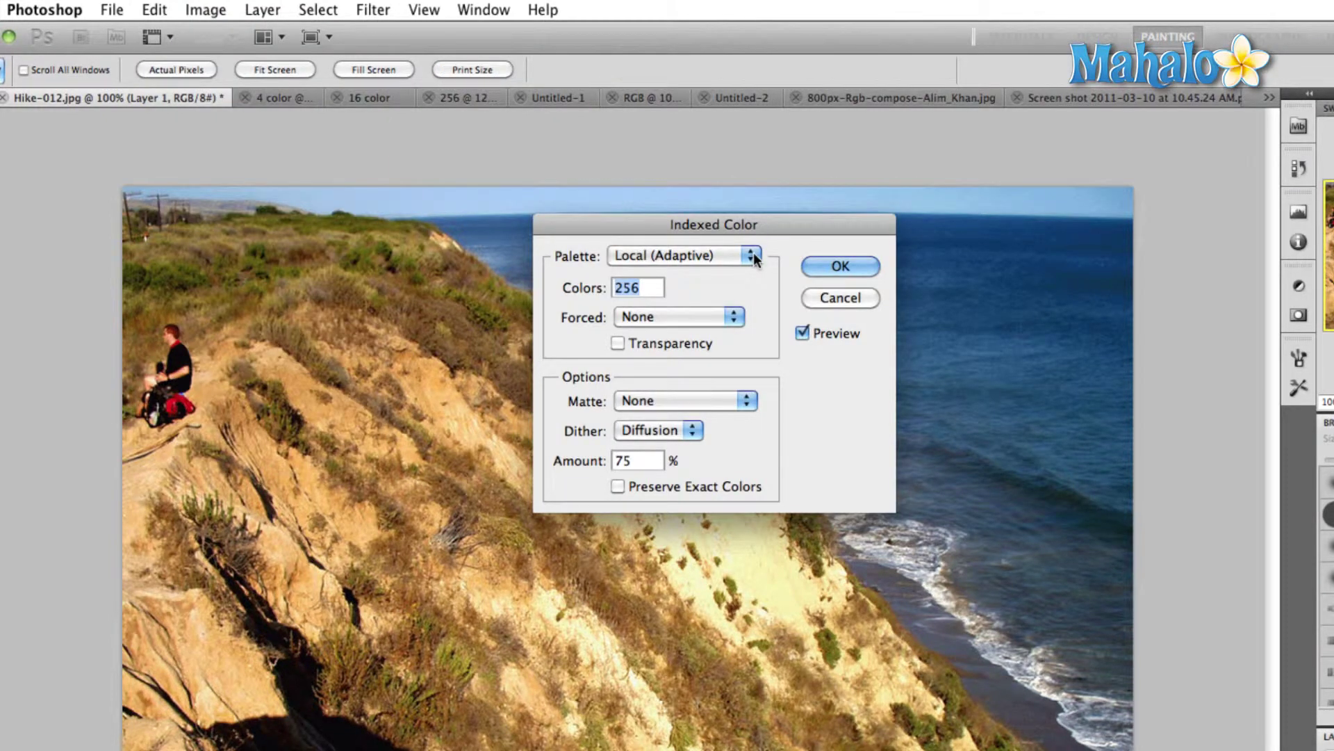
{"action": "left_click", "coordinate": [755, 259]}
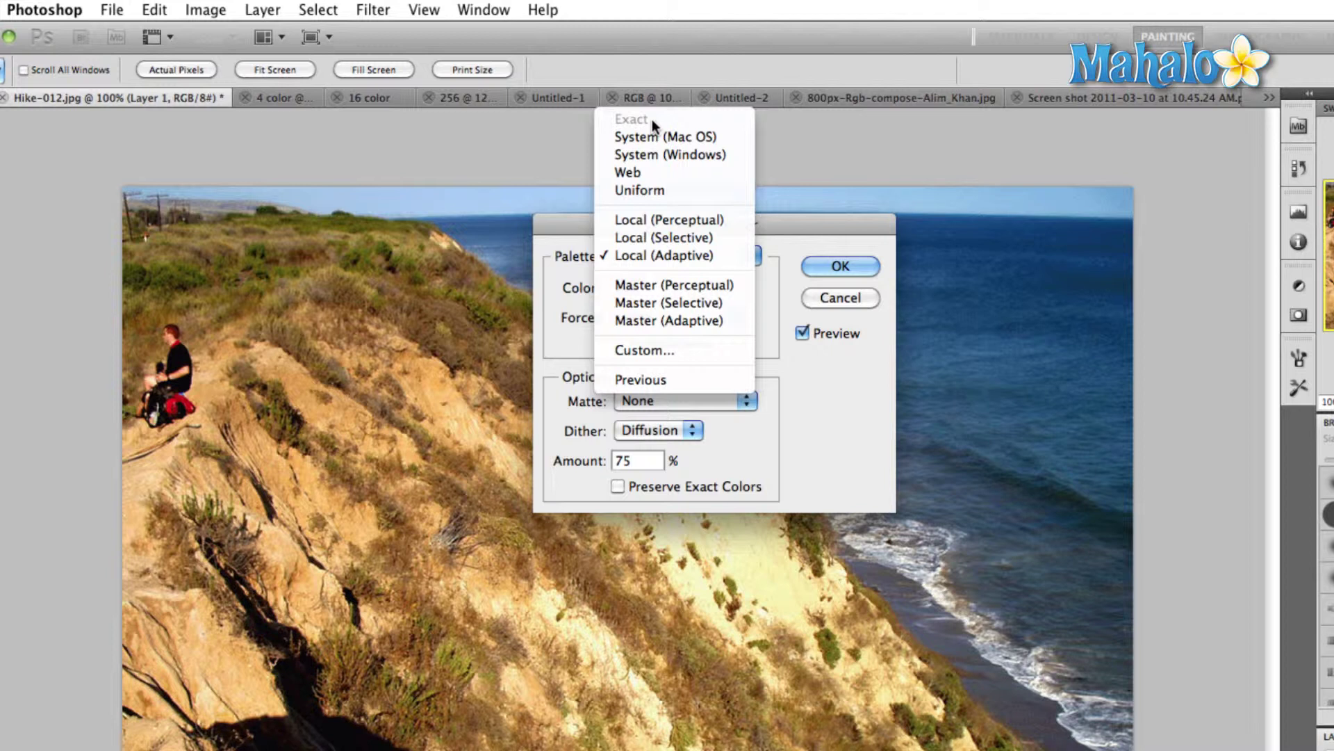
{"action": "left_click", "coordinate": [652, 119]}
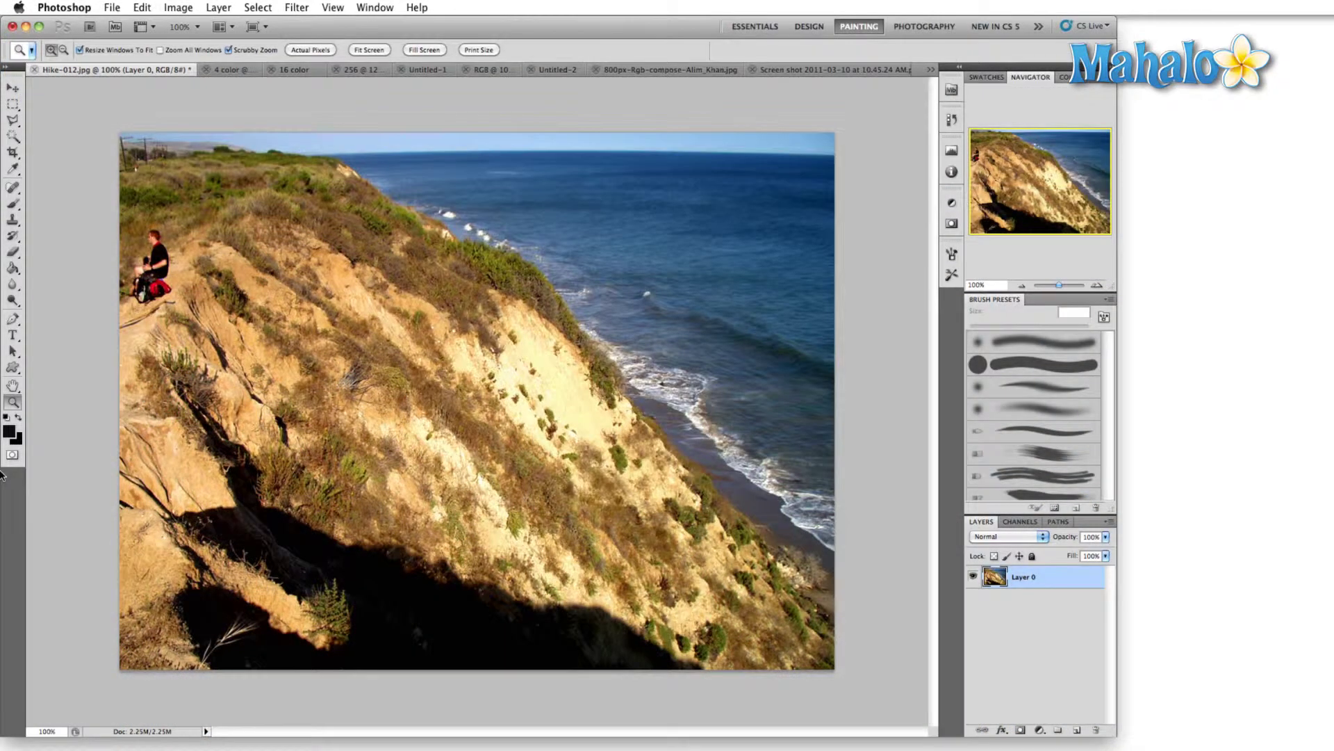
Drop the colour-cube image onto the photo as a new layer and enlarge it over the sea and cliff
{"action": "left_click", "coordinate": [10, 432]}
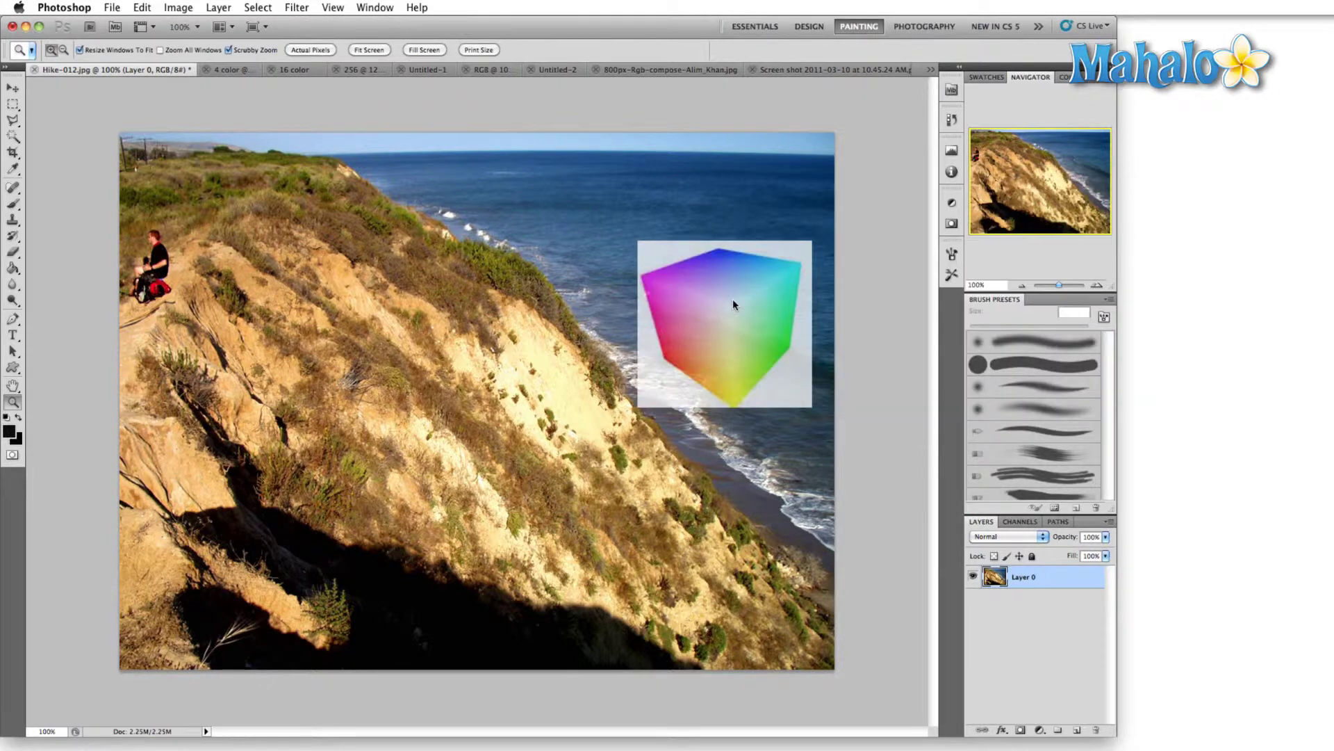
{"action": "left_click_drag", "start_coordinate": [528, 271], "coordinate": [532, 275]}
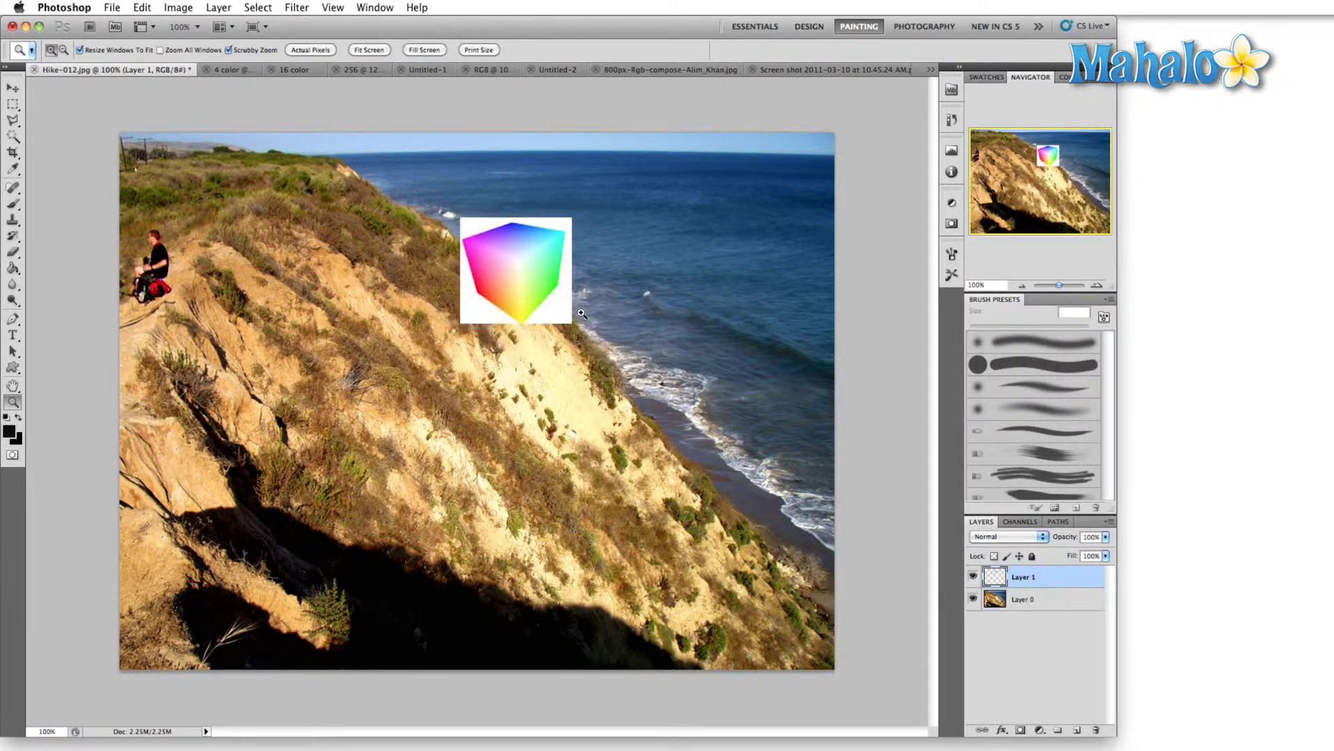
{"action": "key", "text": "ctrl+t"}
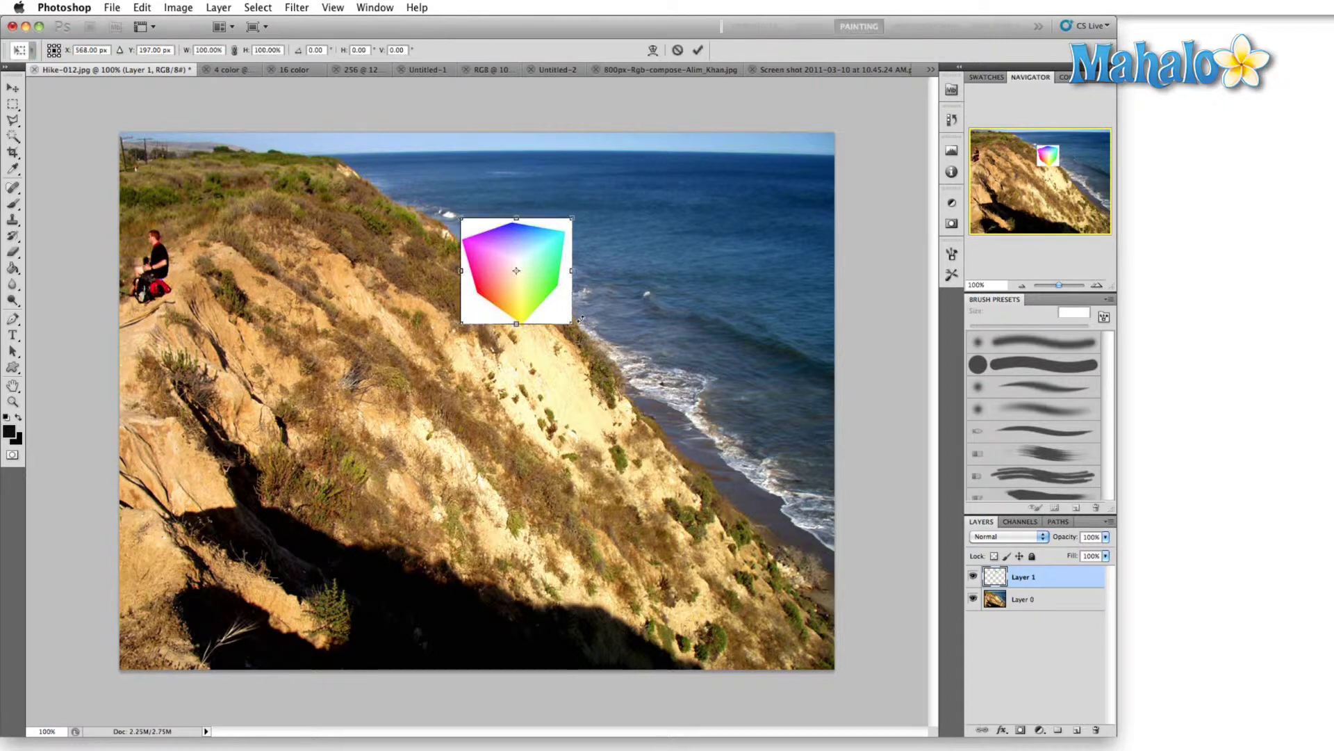
{"action": "left_click_drag", "start_coordinate": [580, 319], "coordinate": [721, 511]}
{"action": "key", "text": "Return"}
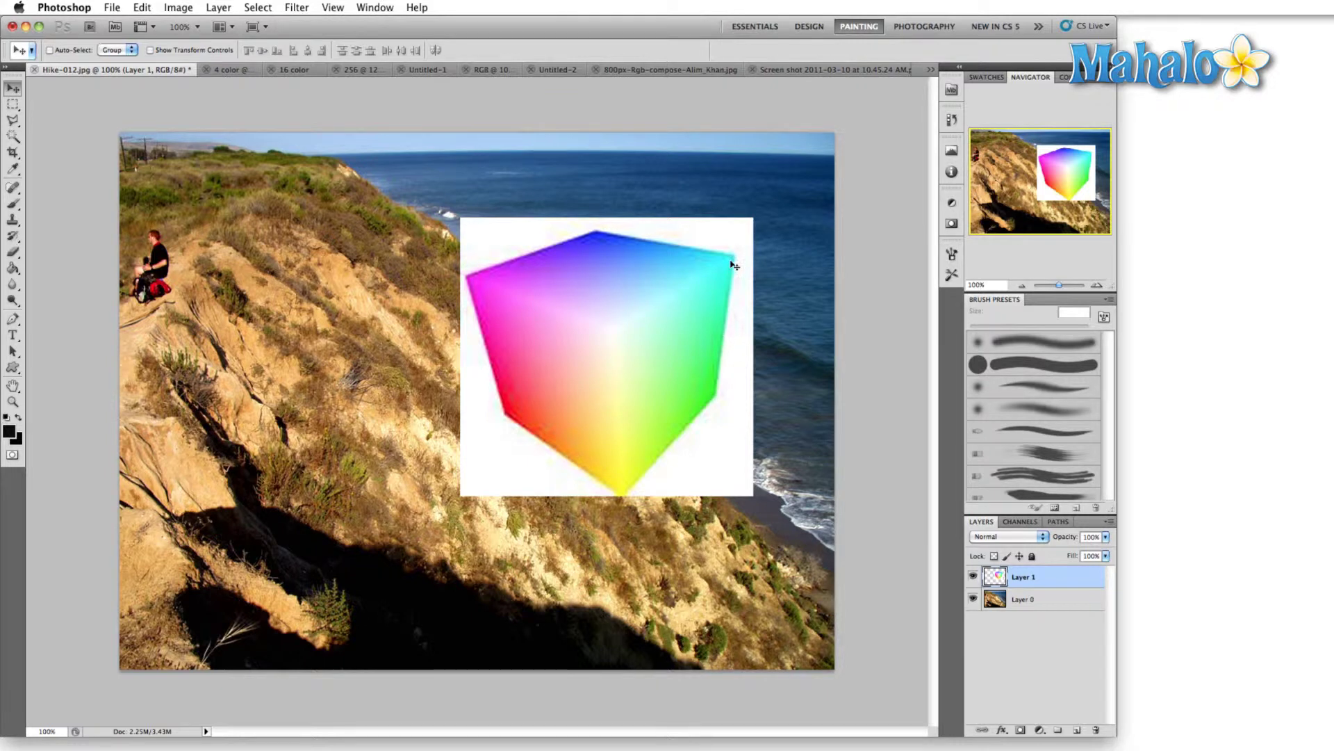
Brush small black marks on the cube's top corner, right corner and magenta face
{"action": "key", "text": "b"}
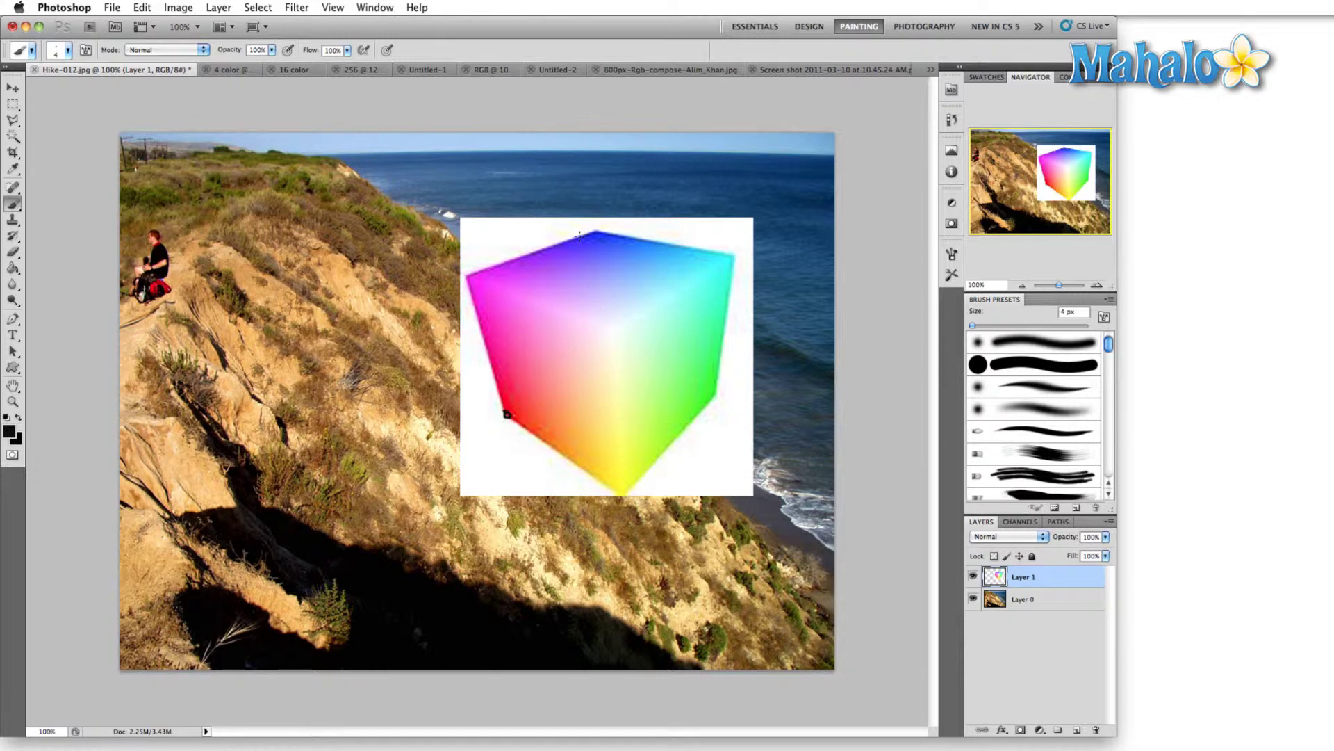
{"action": "left_click", "coordinate": [596, 232]}
{"action": "mouse_move", "coordinate": [712, 390]}
{"action": "left_mouse_down"}
{"action": "mouse_move", "coordinate": [723, 394]}
{"action": "mouse_move", "coordinate": [675, 365]}
{"action": "left_mouse_up"}
{"action": "left_click_drag", "start_coordinate": [602, 269], "coordinate": [601, 274]}
{"action": "left_click_drag", "start_coordinate": [537, 371], "coordinate": [546, 376]}
Hide the colour-cube layer and reopen Indexed Color, merging visible layers and discarding the hidden one
{"action": "left_click", "coordinate": [974, 577]}
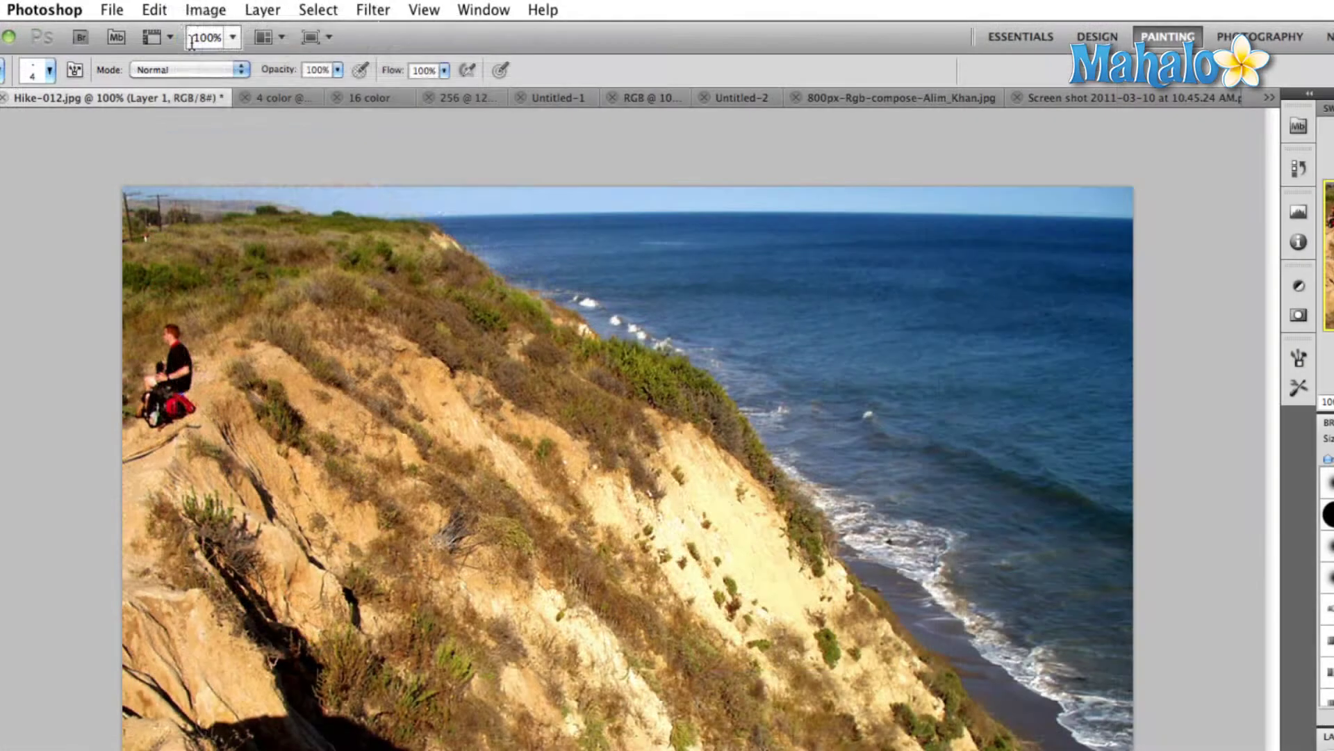
{"action": "left_click", "coordinate": [205, 10]}
{"action": "mouse_move", "coordinate": [208, 34]}
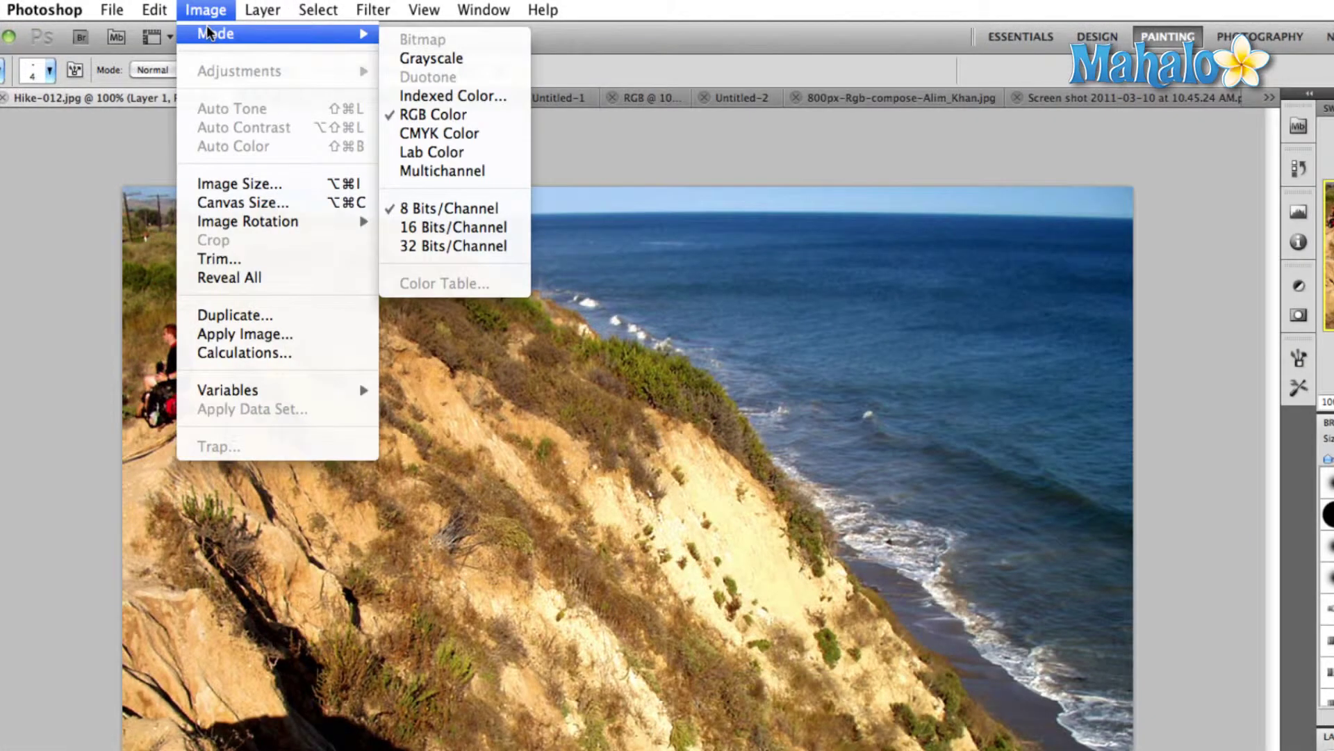
{"action": "left_click", "coordinate": [436, 99]}
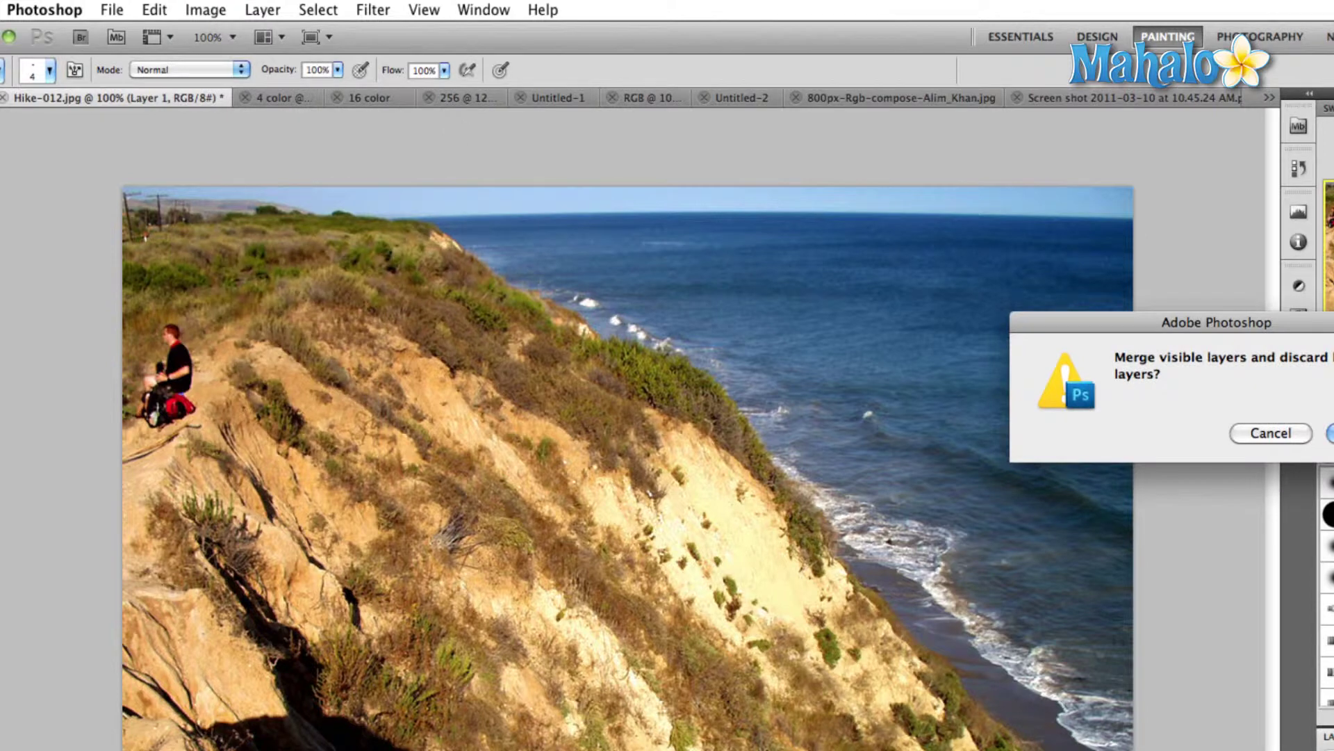
{"action": "key", "text": "Return"}
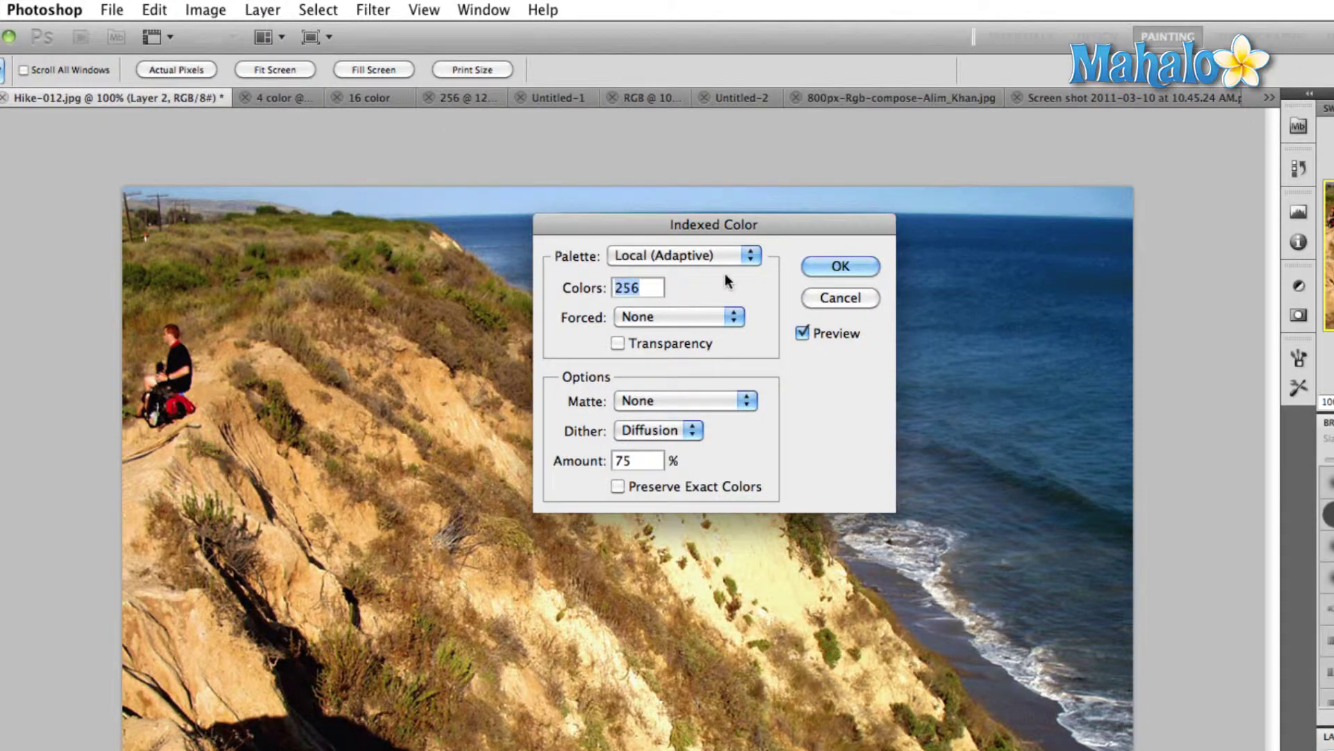
{"action": "left_click", "coordinate": [744, 256]}
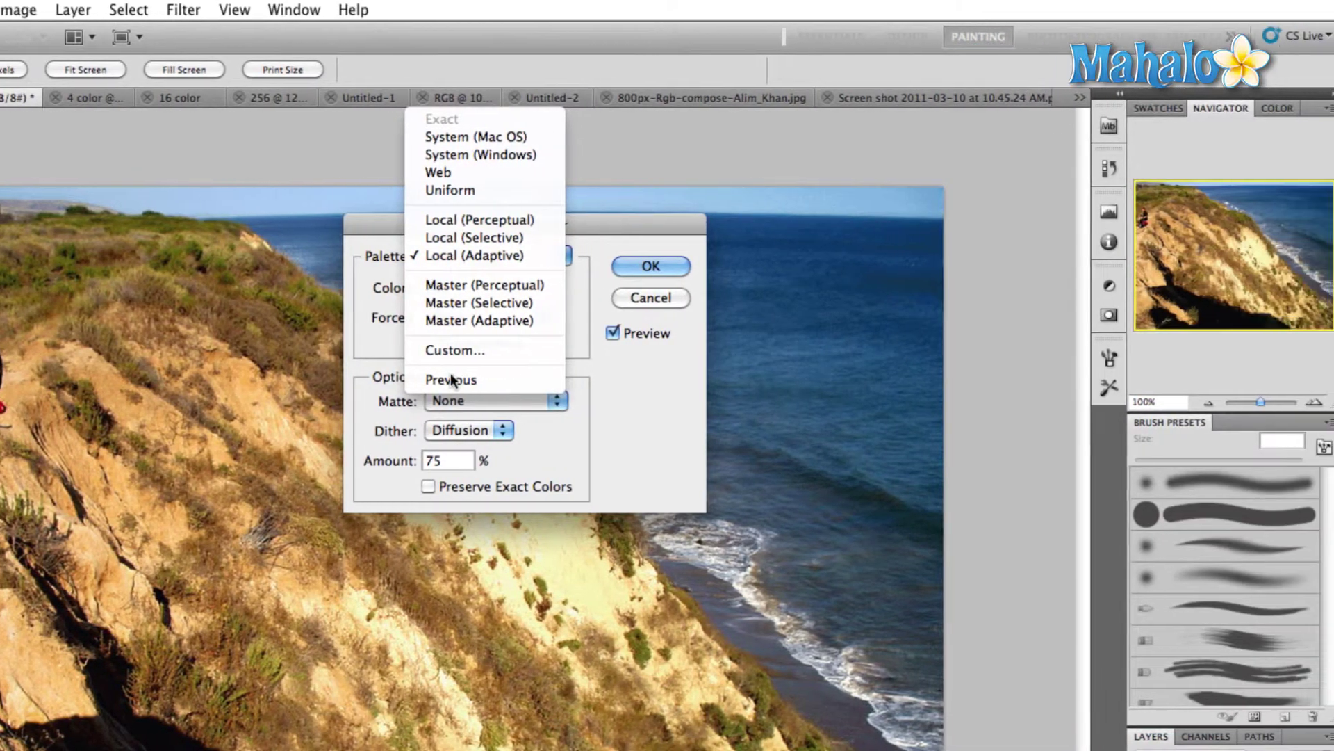
Try a Custom palette, recolouring yellow-green and blue swatches to magenta, then abandon the edits
{"action": "left_click", "coordinate": [518, 350]}
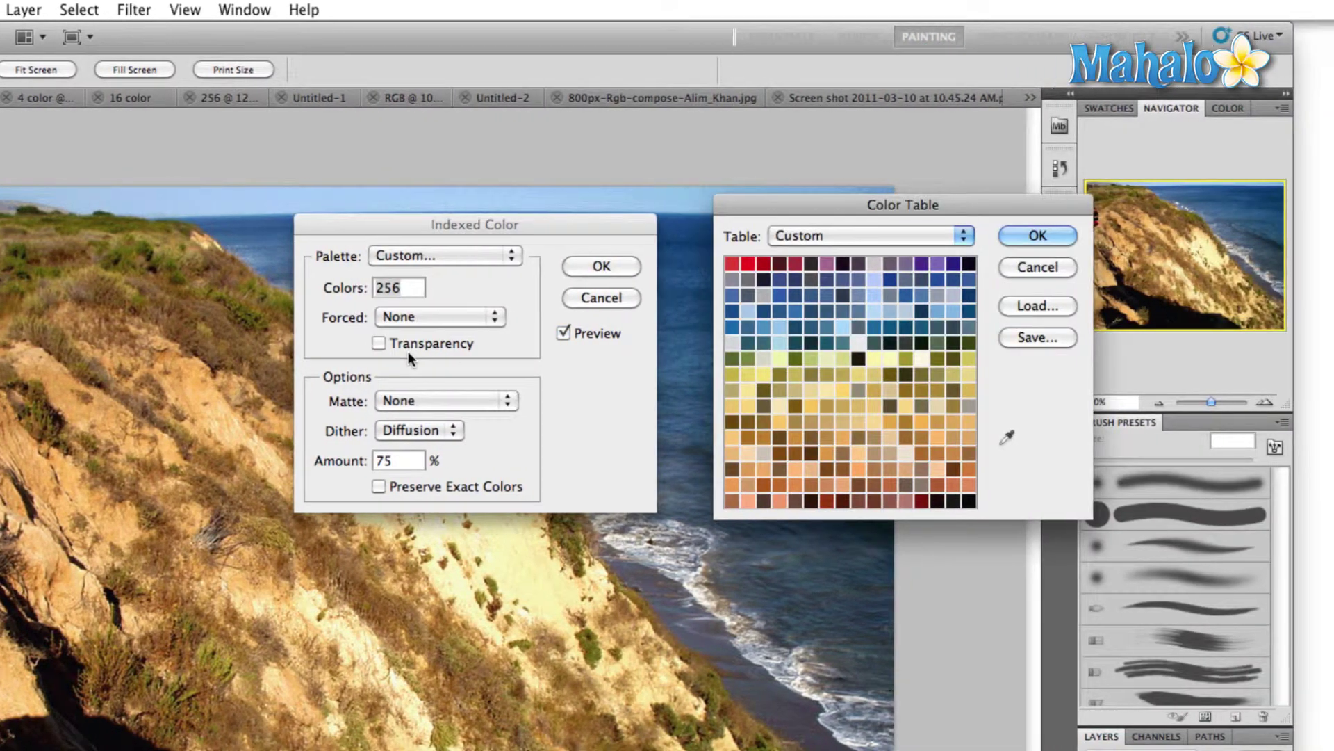
{"action": "left_click", "coordinate": [817, 356]}
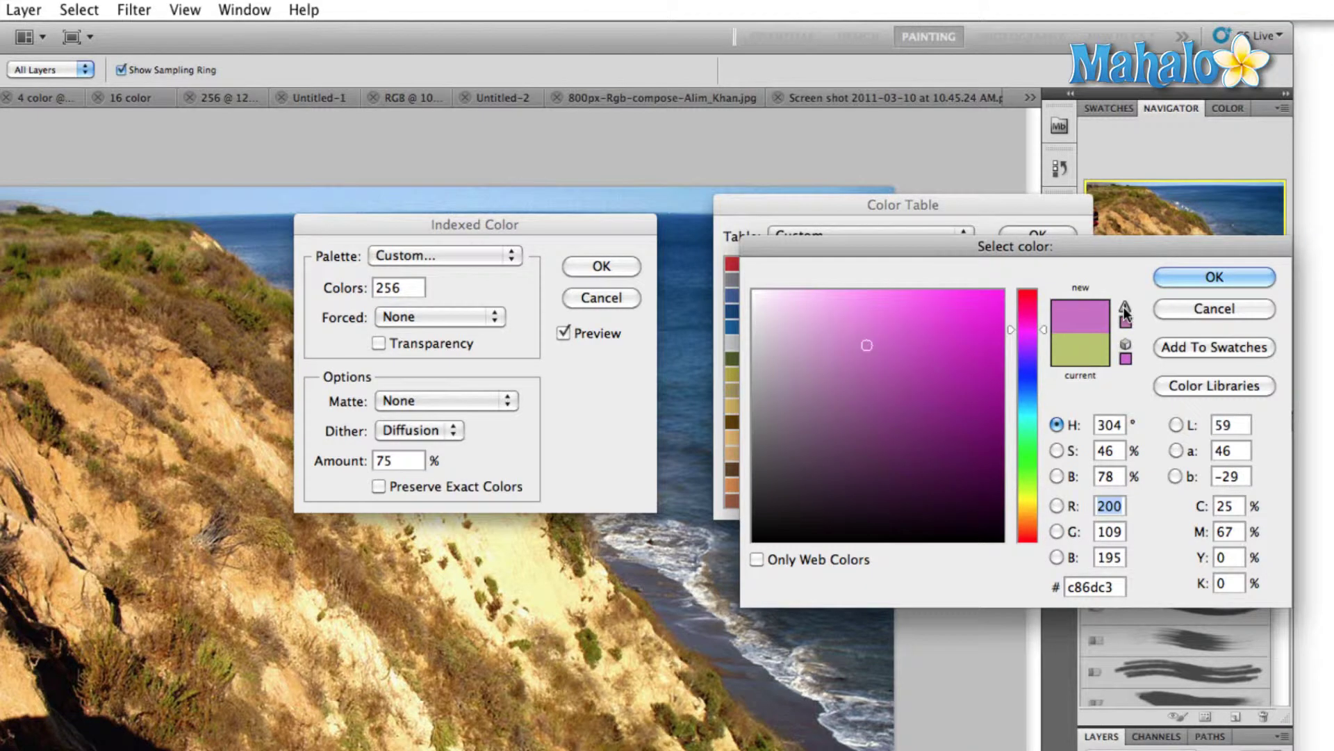
{"action": "key", "text": "Return"}
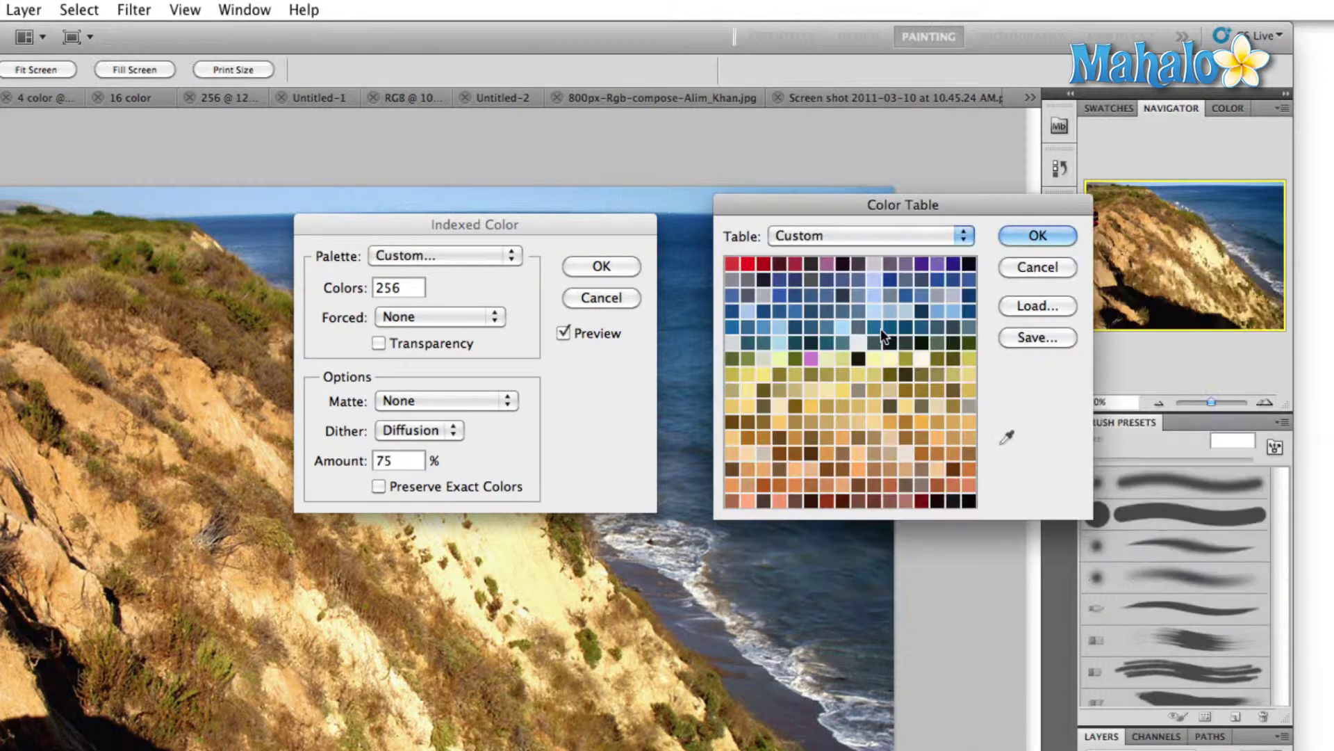
{"action": "left_click", "coordinate": [881, 328]}
{"action": "left_click", "coordinate": [1027, 328]}
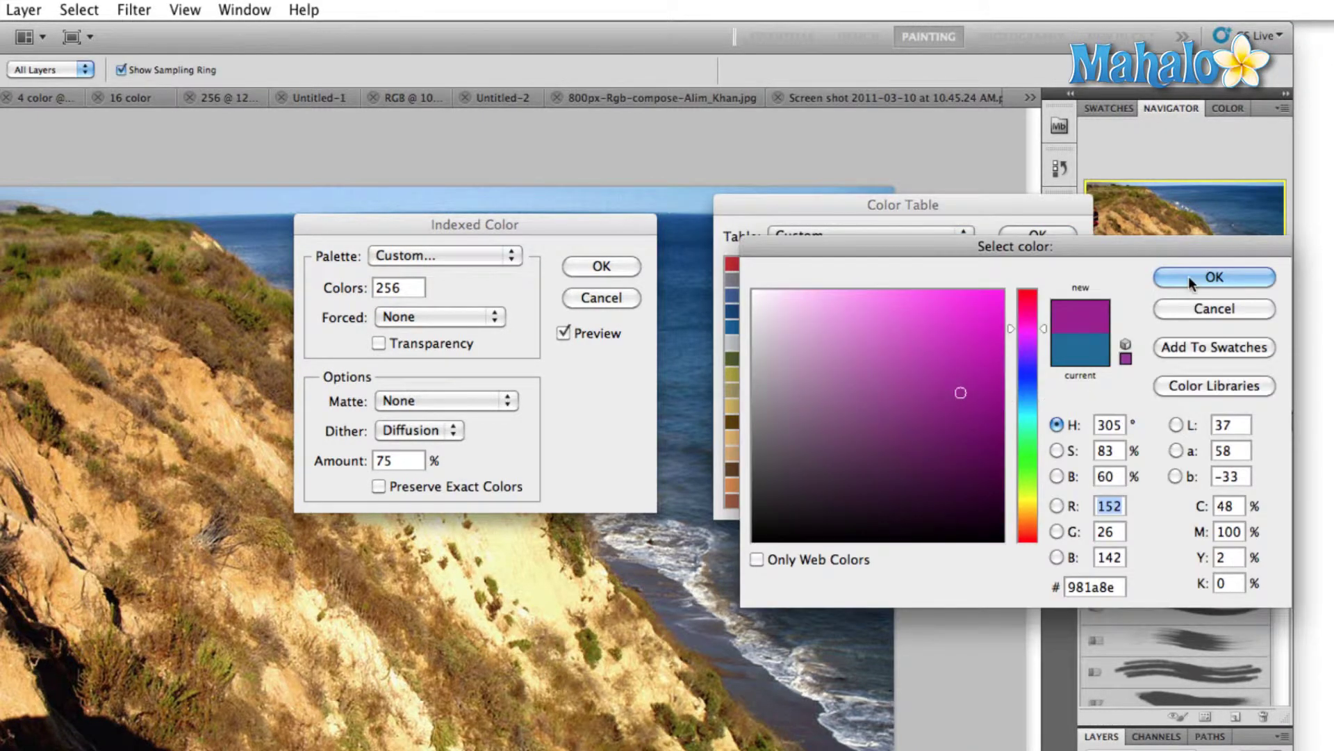
{"action": "left_click", "coordinate": [1190, 281]}
{"action": "left_click", "coordinate": [911, 328]}
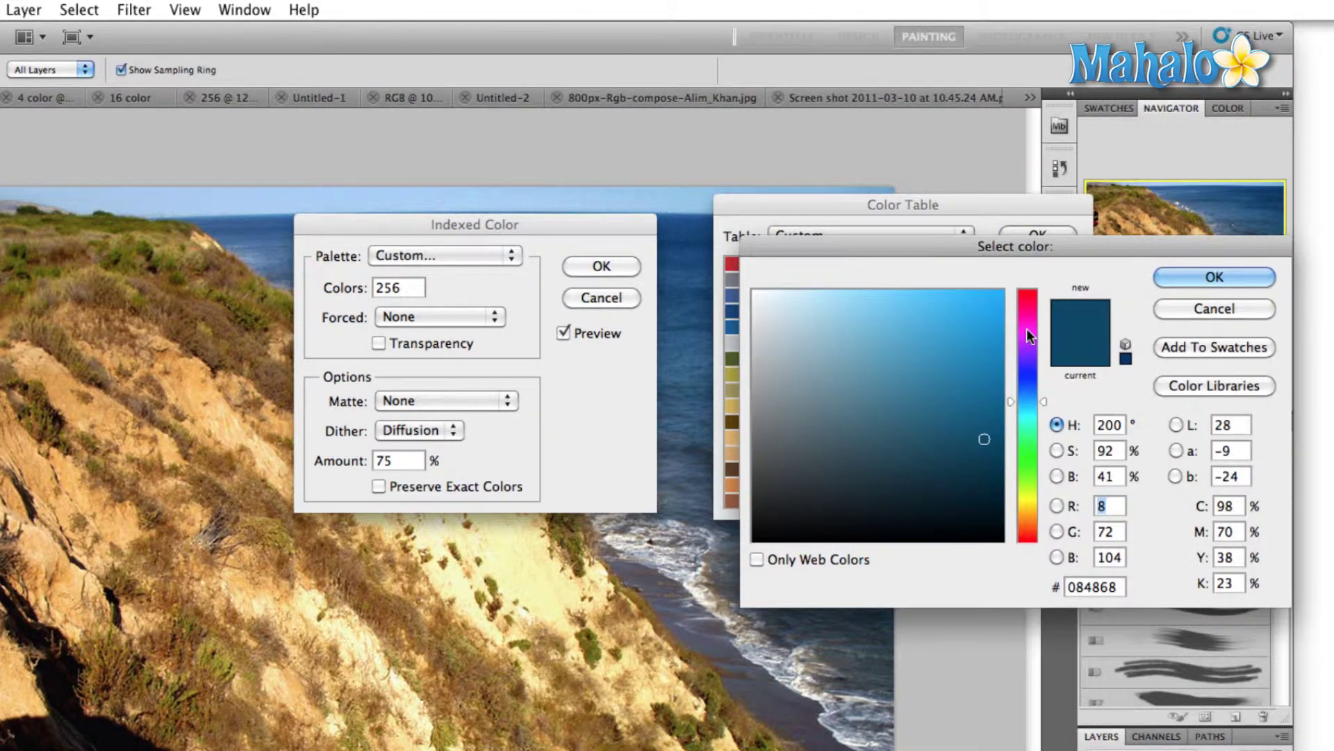
{"action": "key", "text": "Escape"}
{"action": "left_click", "coordinate": [1036, 273]}
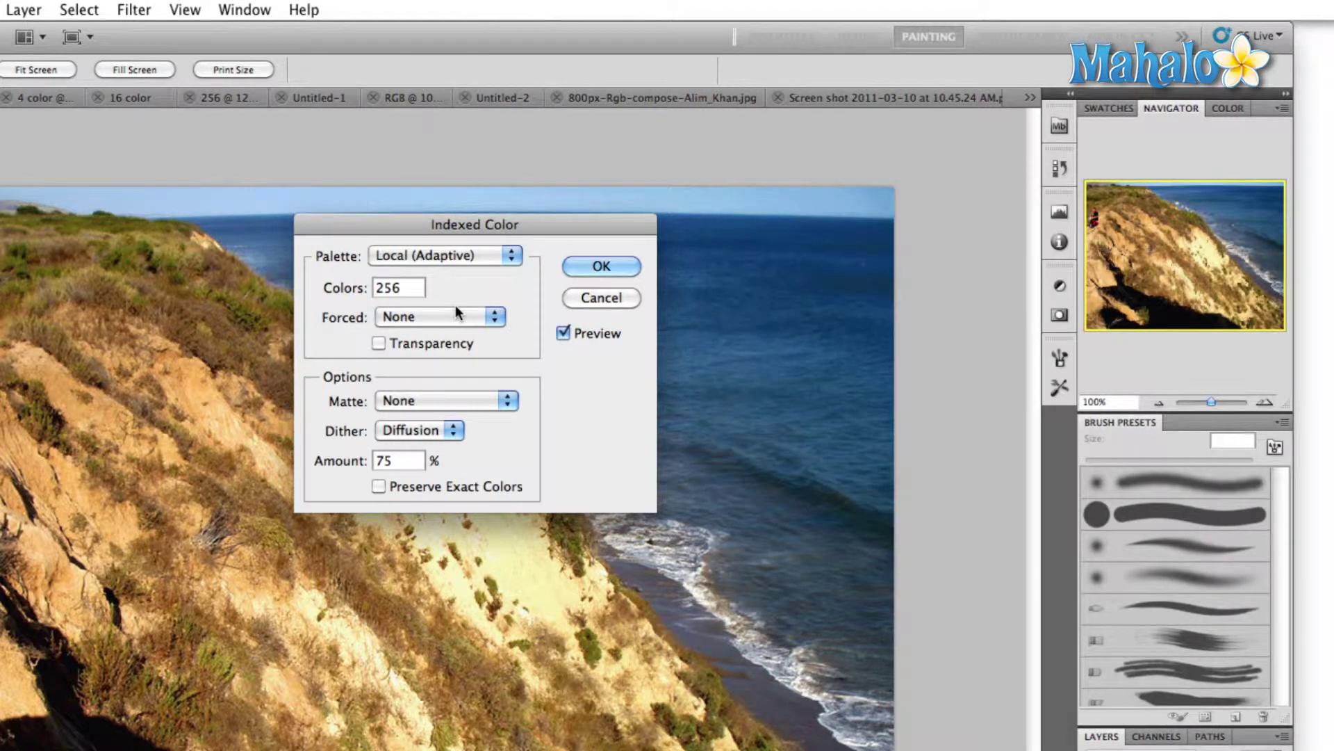
Preview the palette at 4, 16 and 1 colours, then set it back to 256
{"action": "double_click", "coordinate": [410, 289]}
{"action": "type", "text": "4"}
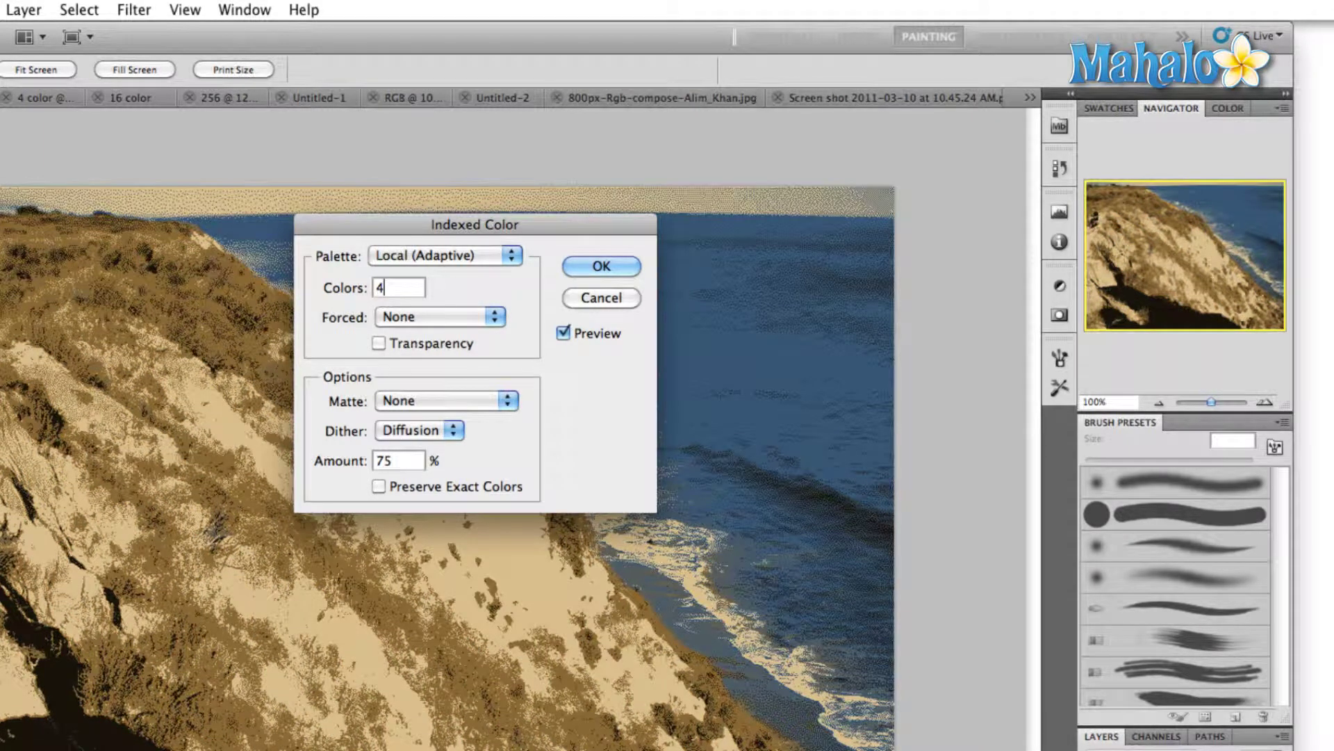
{"action": "key", "text": "BackSpace"}
{"action": "type", "text": "16"}
{"action": "key", "text": "BackSpace"}
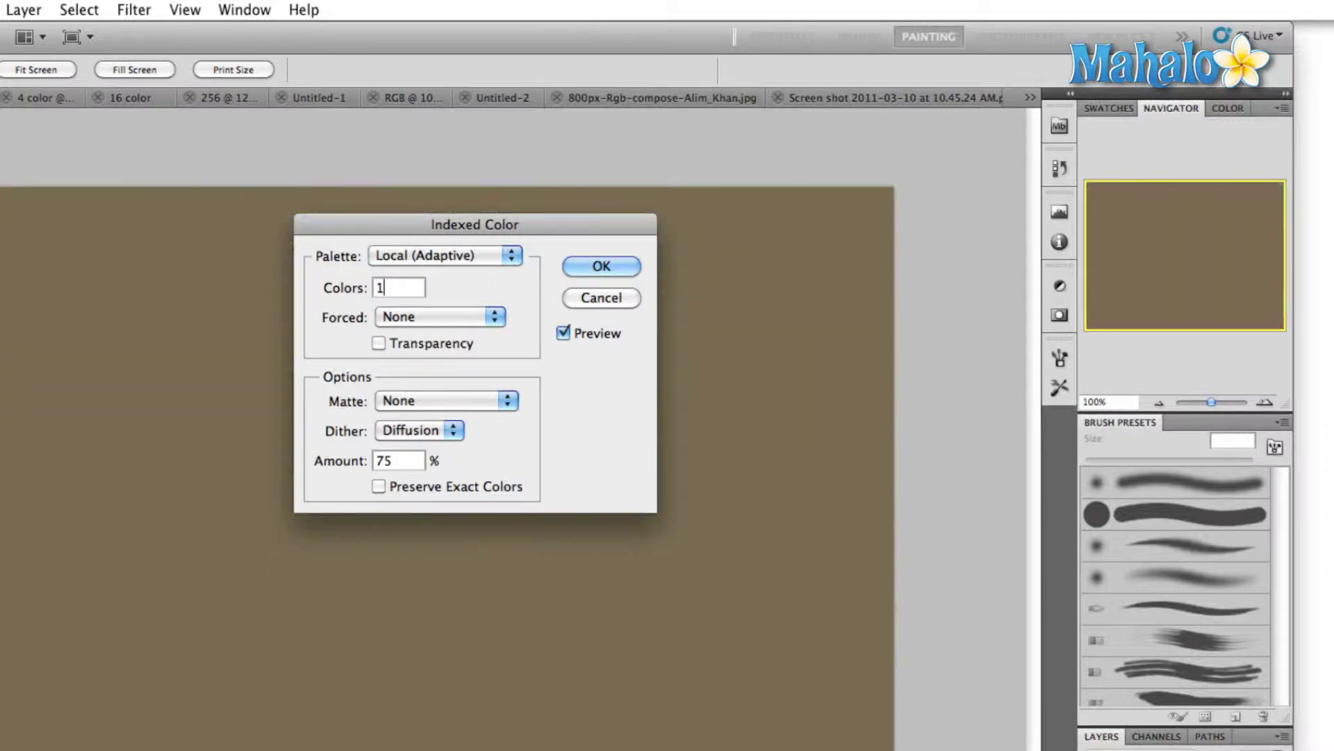
{"action": "key", "text": "BackSpace"}
{"action": "type", "text": "256"}
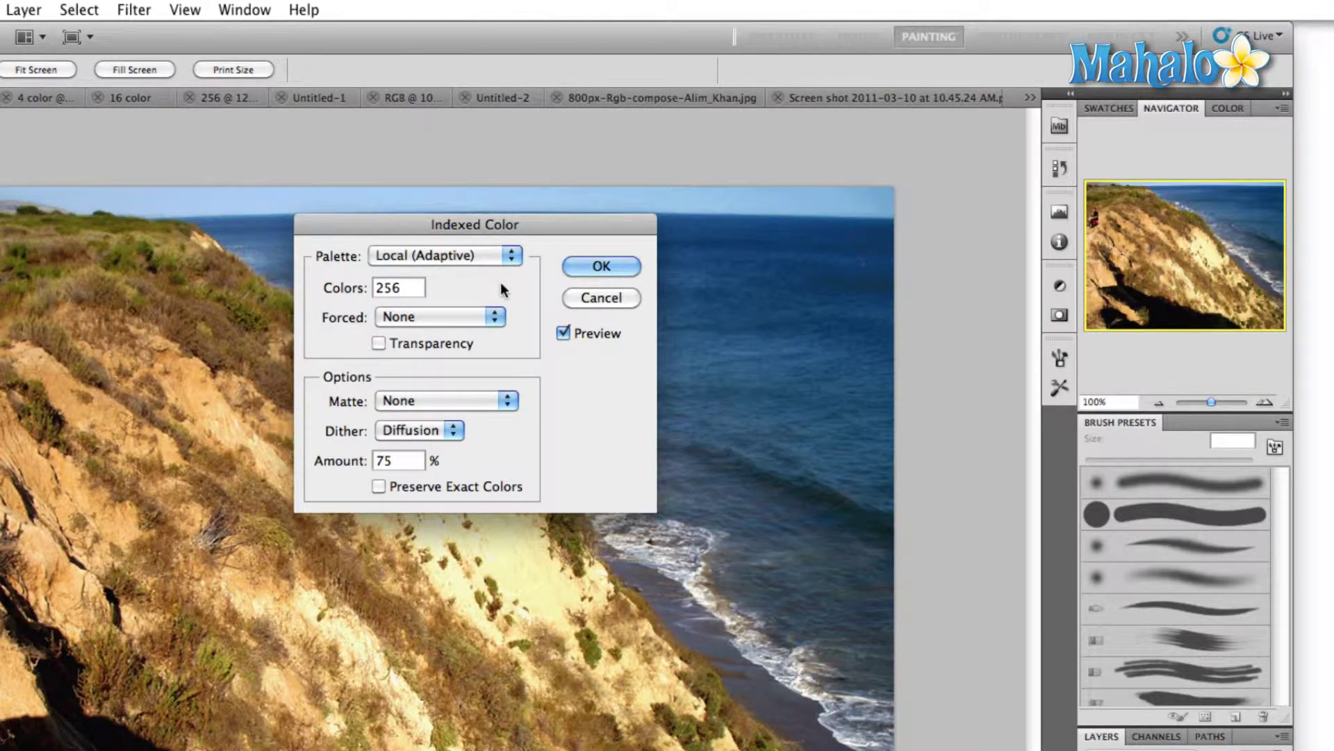
Apply the 256-colour Indexed Color conversion, then test the Blur tool and dismiss the indexed-image warning
{"action": "left_click", "coordinate": [595, 266]}
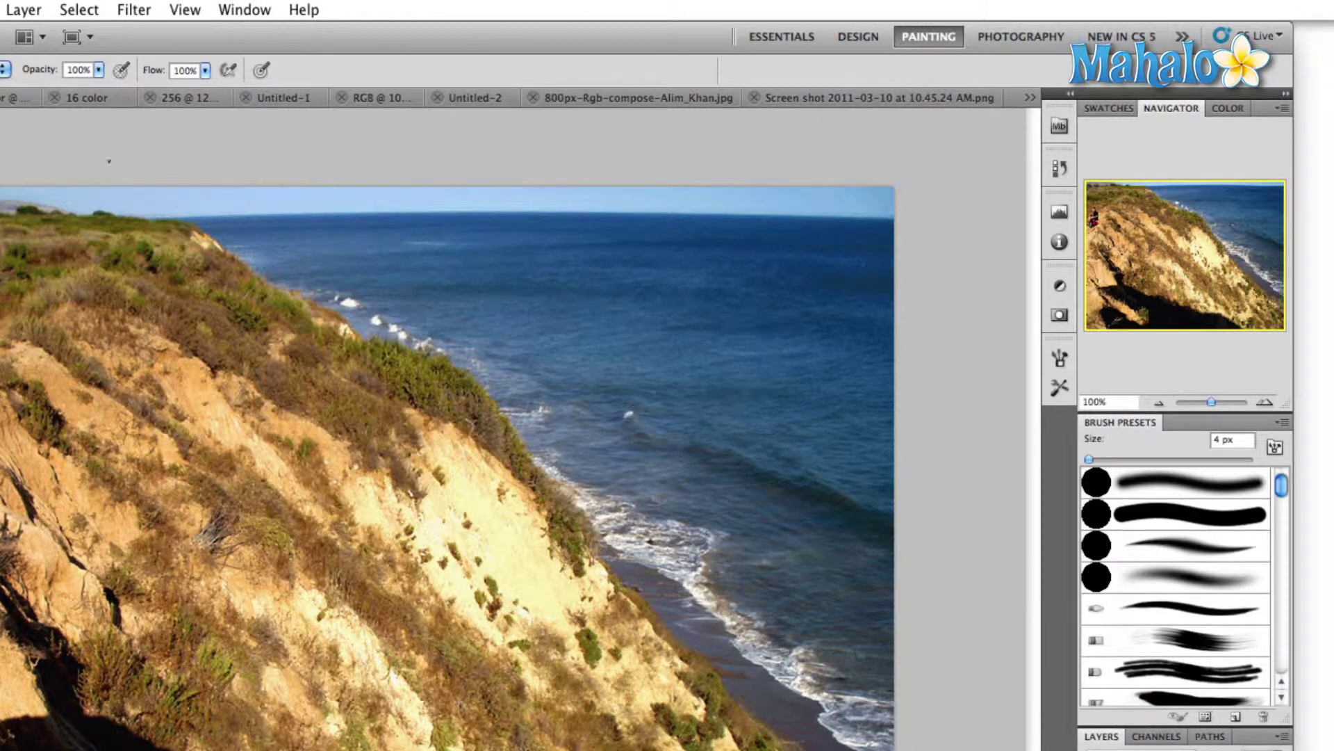
{"action": "left_click", "coordinate": [136, 11]}
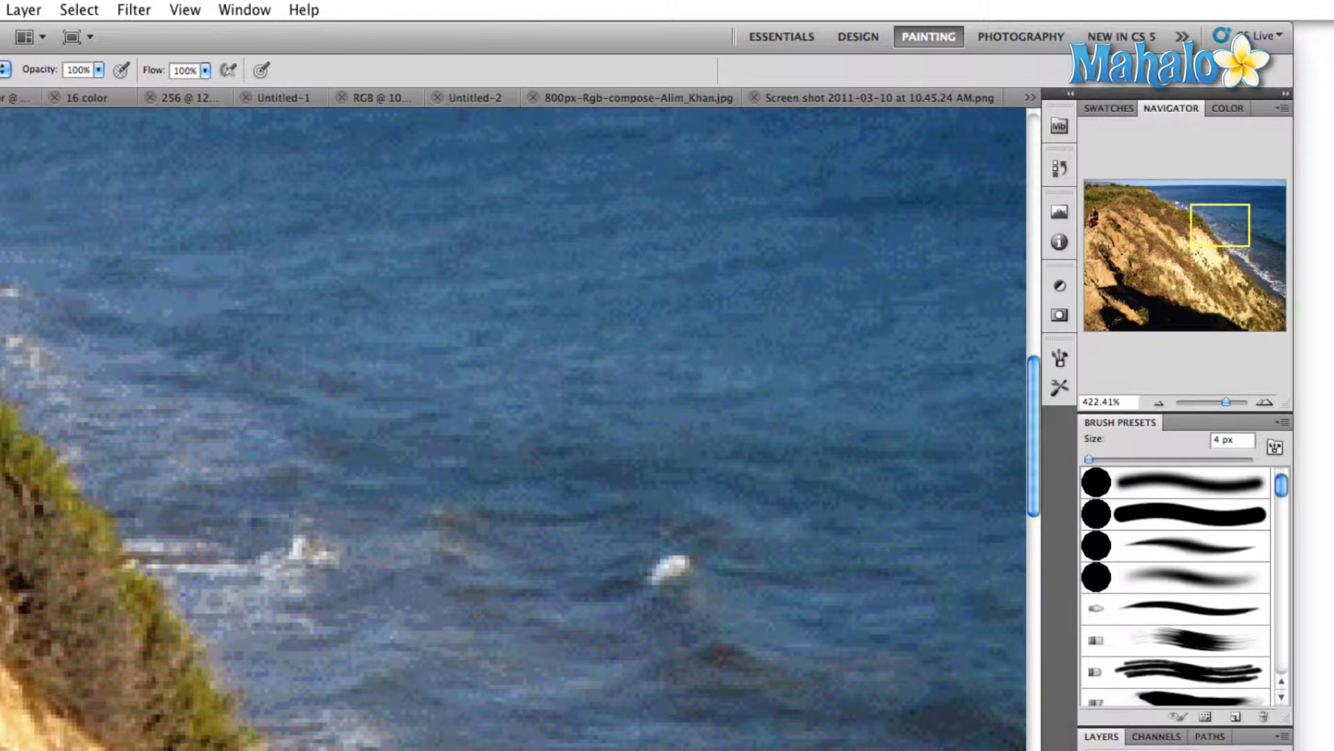
{"action": "key", "text": "r"}
{"action": "left_click", "coordinate": [481, 334]}
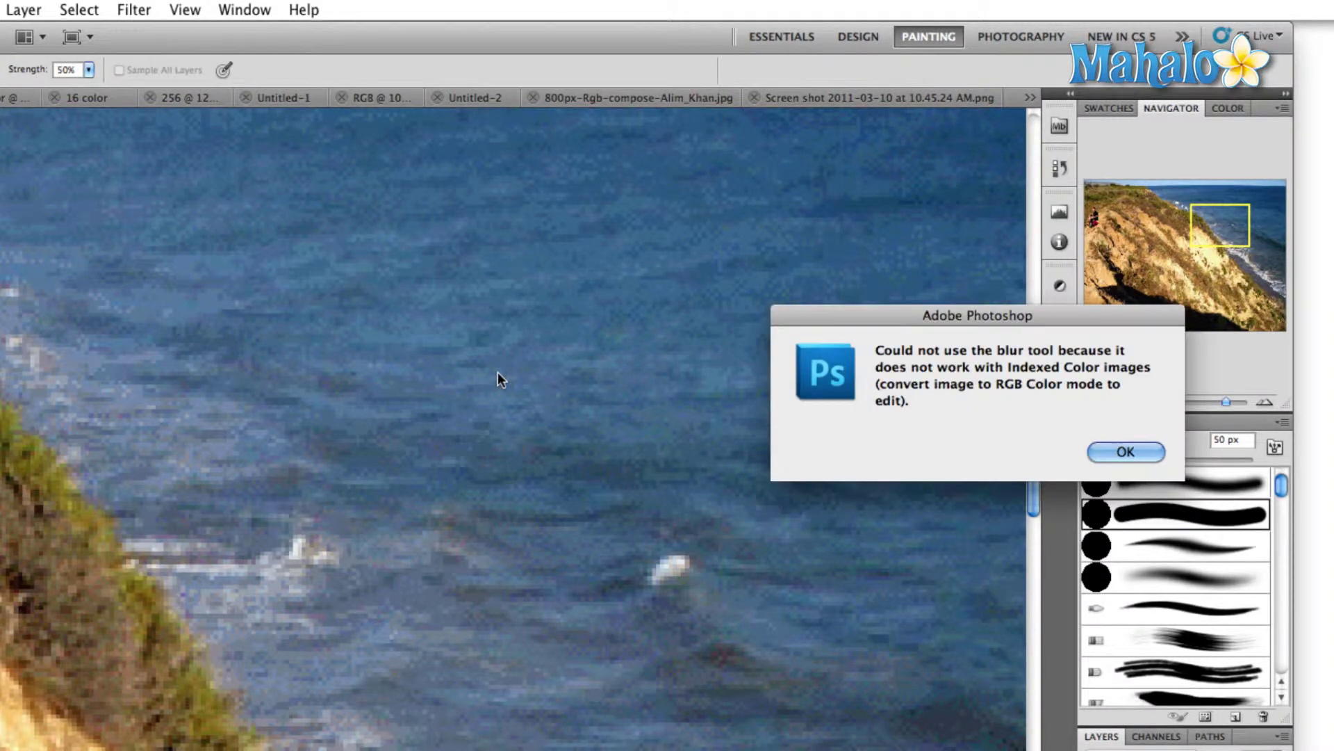
{"action": "left_click", "coordinate": [1123, 450]}
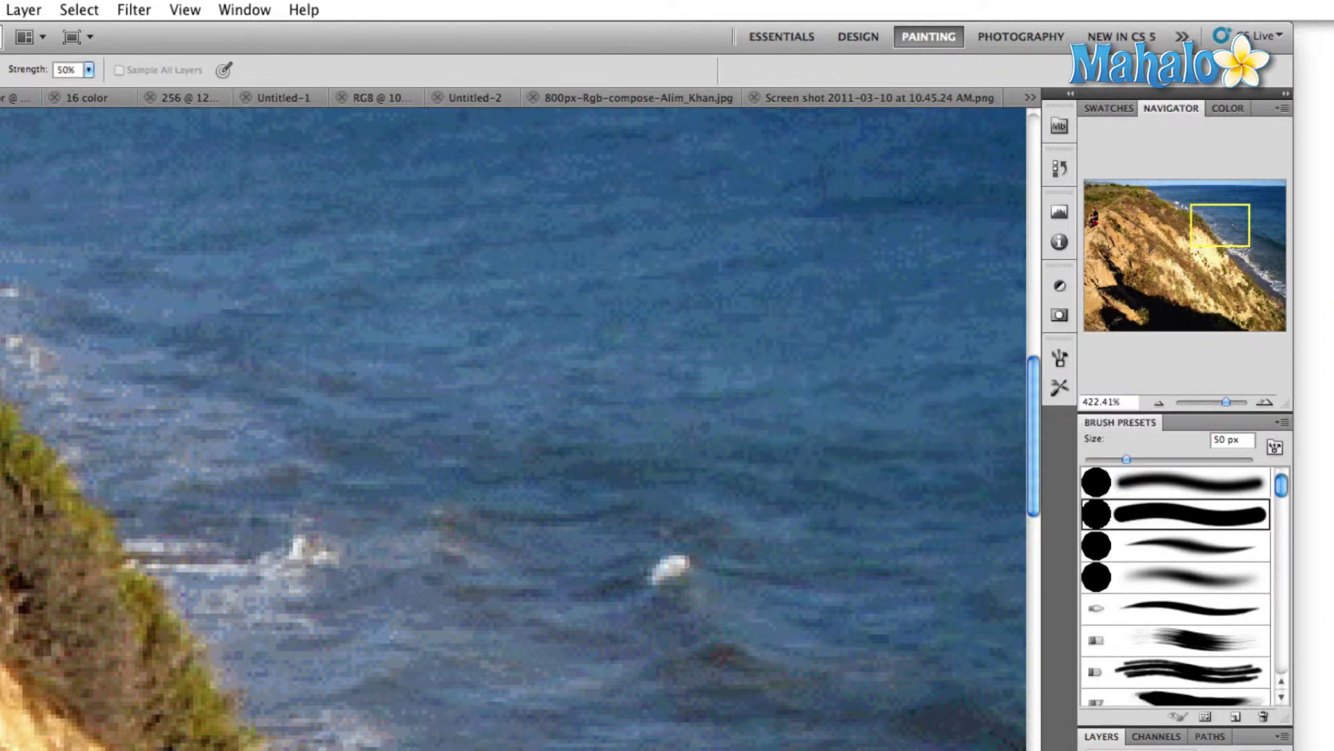
Switch the image to RGB Color, blur a water patch, undo it, and fit on screen
{"action": "left_click", "coordinate": [0, 9]}
{"action": "left_click", "coordinate": [625, 368]}
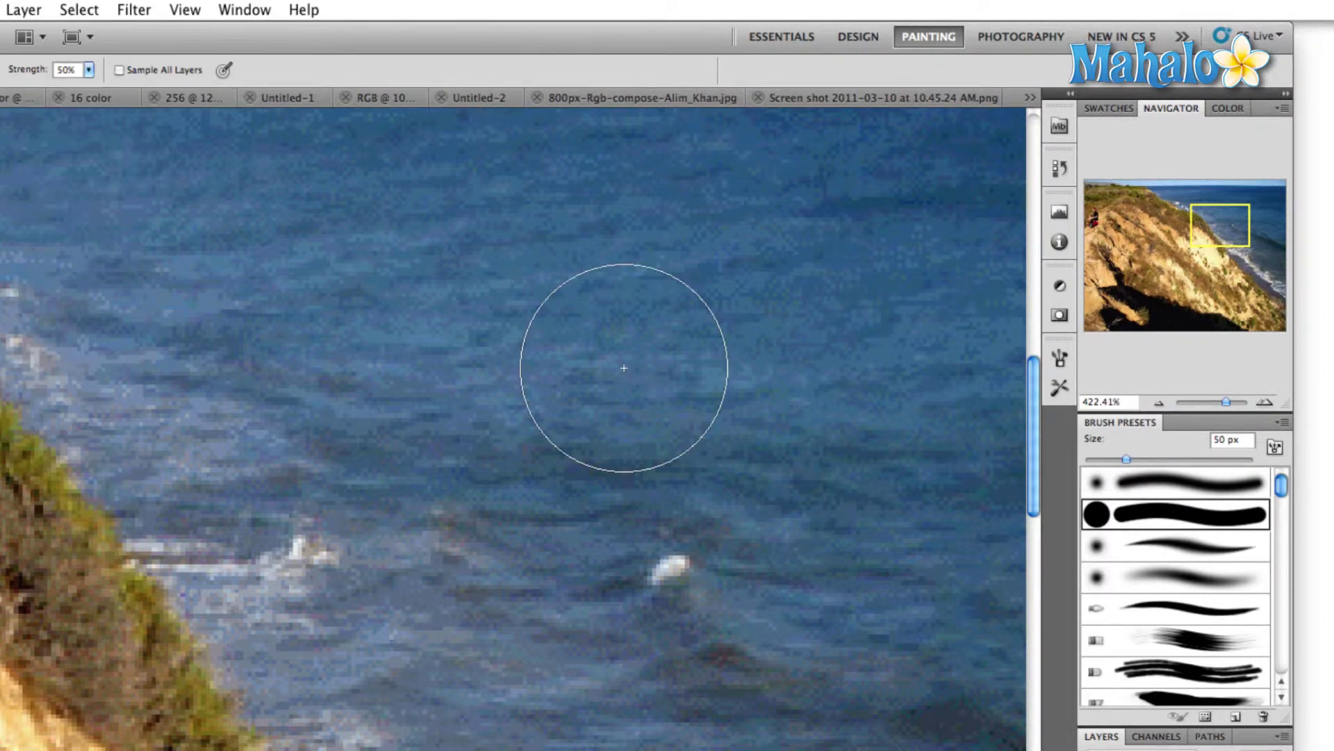
{"action": "mouse_move", "coordinate": [624, 367]}
{"action": "left_mouse_down"}
{"action": "mouse_move", "coordinate": [521, 444]}
{"action": "mouse_move", "coordinate": [624, 425]}
{"action": "mouse_move", "coordinate": [554, 307]}
{"action": "mouse_move", "coordinate": [364, 396]}
{"action": "mouse_move", "coordinate": [371, 467]}
{"action": "mouse_move", "coordinate": [582, 377]}
{"action": "mouse_move", "coordinate": [291, 334]}
{"action": "mouse_move", "coordinate": [291, 469]}
{"action": "mouse_move", "coordinate": [410, 591]}
{"action": "mouse_move", "coordinate": [117, 116]}
{"action": "mouse_move", "coordinate": [75, 464]}
{"action": "left_mouse_up"}
{"action": "key", "text": "ctrl+z"}
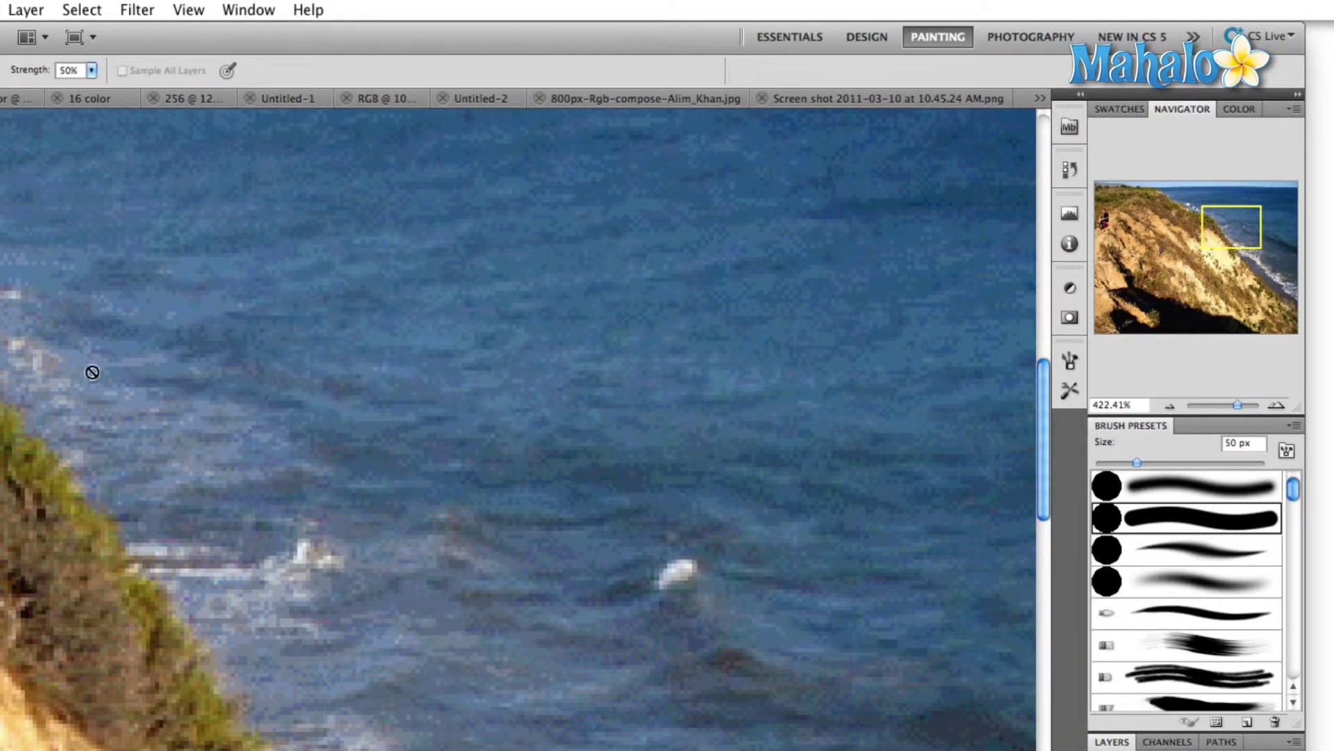
{"action": "key", "text": "ctrl+0"}
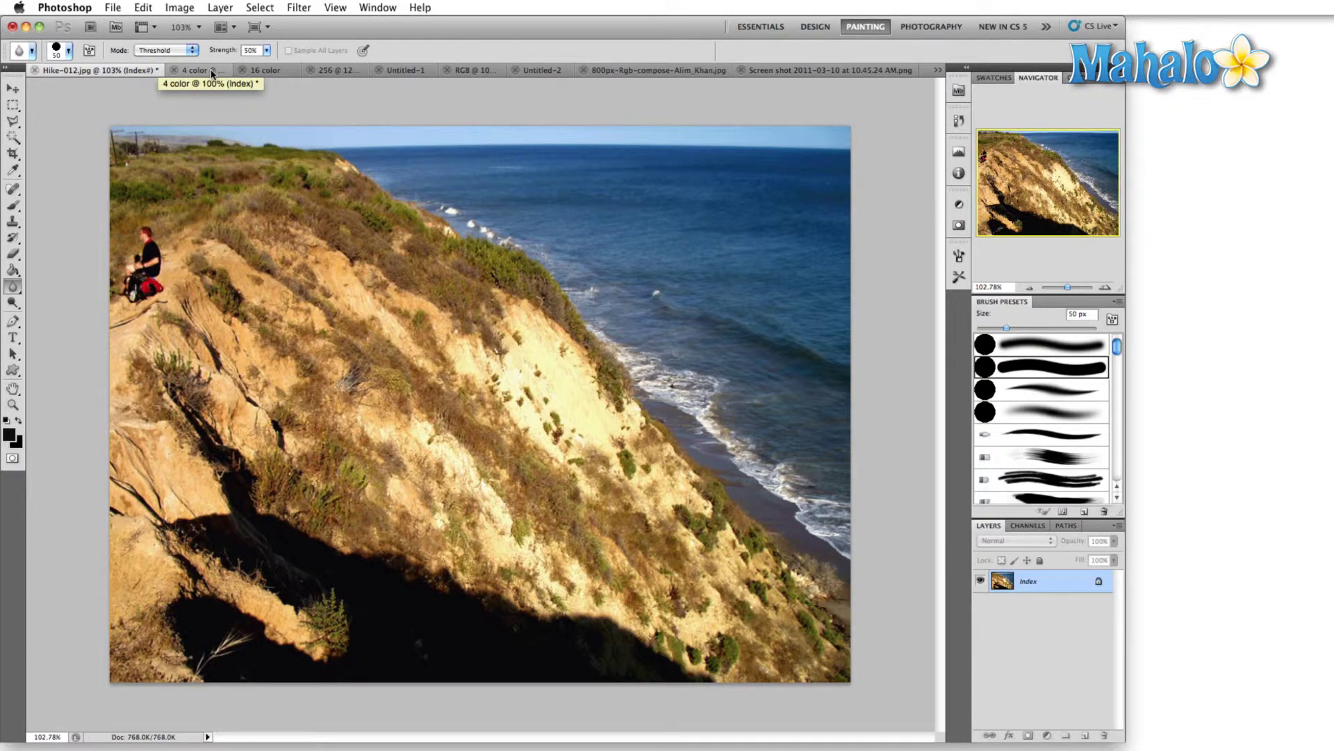
Inspect the 4-colour version, zooming in and out
{"action": "left_click", "coordinate": [198, 70]}
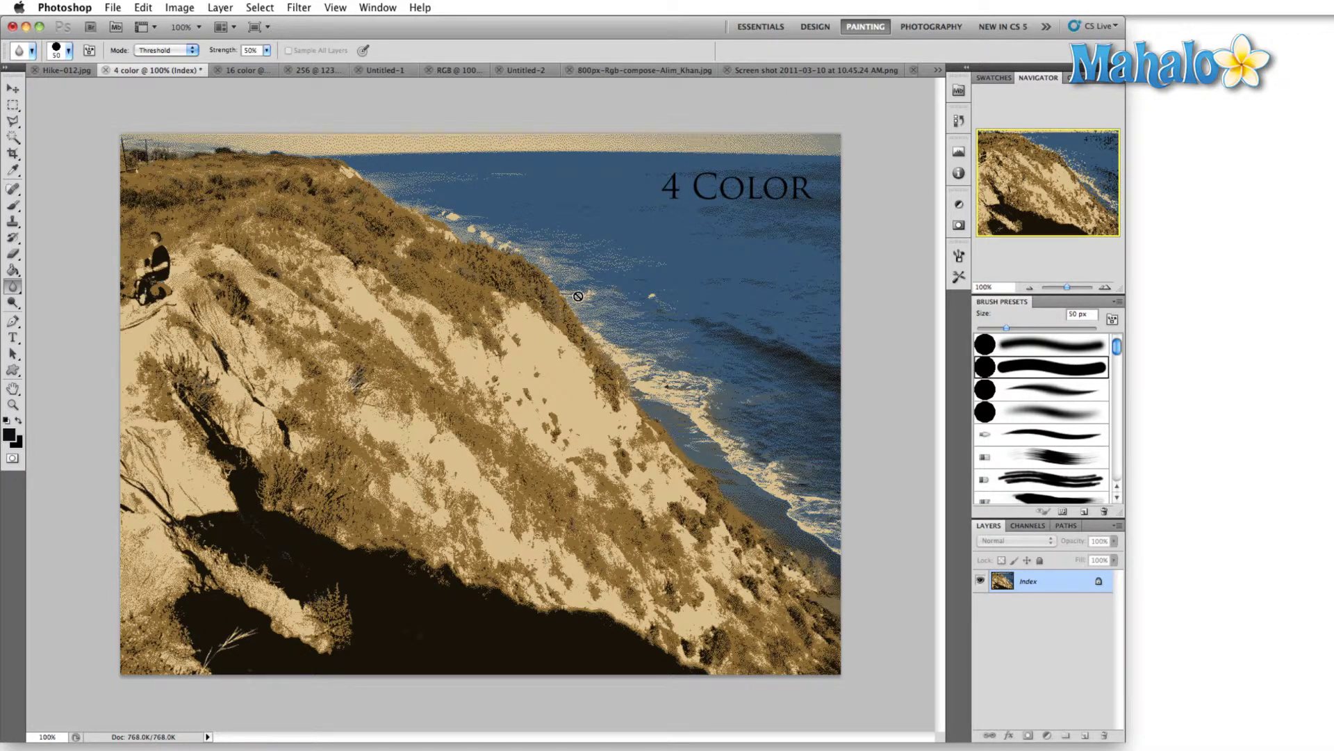
{"action": "scroll", "coordinate": [223, 228], "scroll_direction": "up", "scroll_amount": 3}
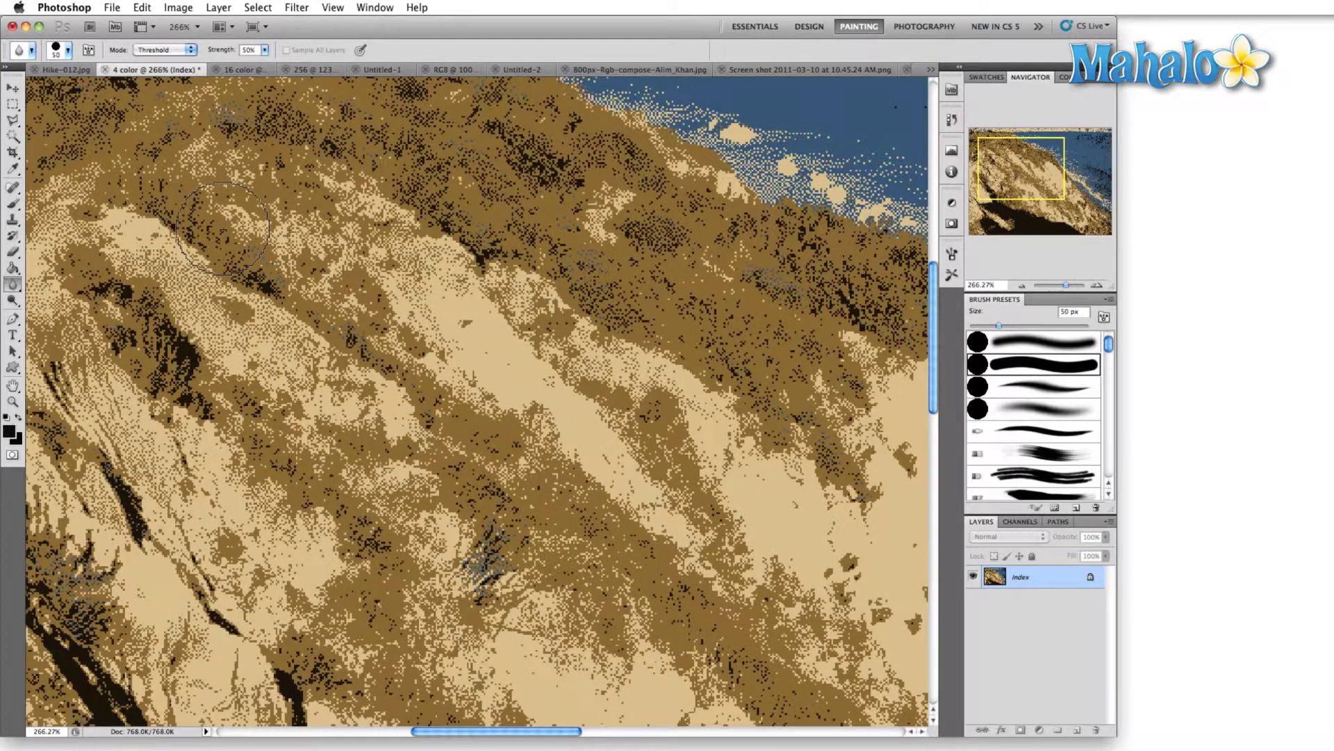
{"action": "scroll", "coordinate": [223, 228], "scroll_direction": "down", "scroll_amount": 10}
{"action": "scroll", "coordinate": [223, 229], "scroll_direction": "up", "scroll_amount": 1}
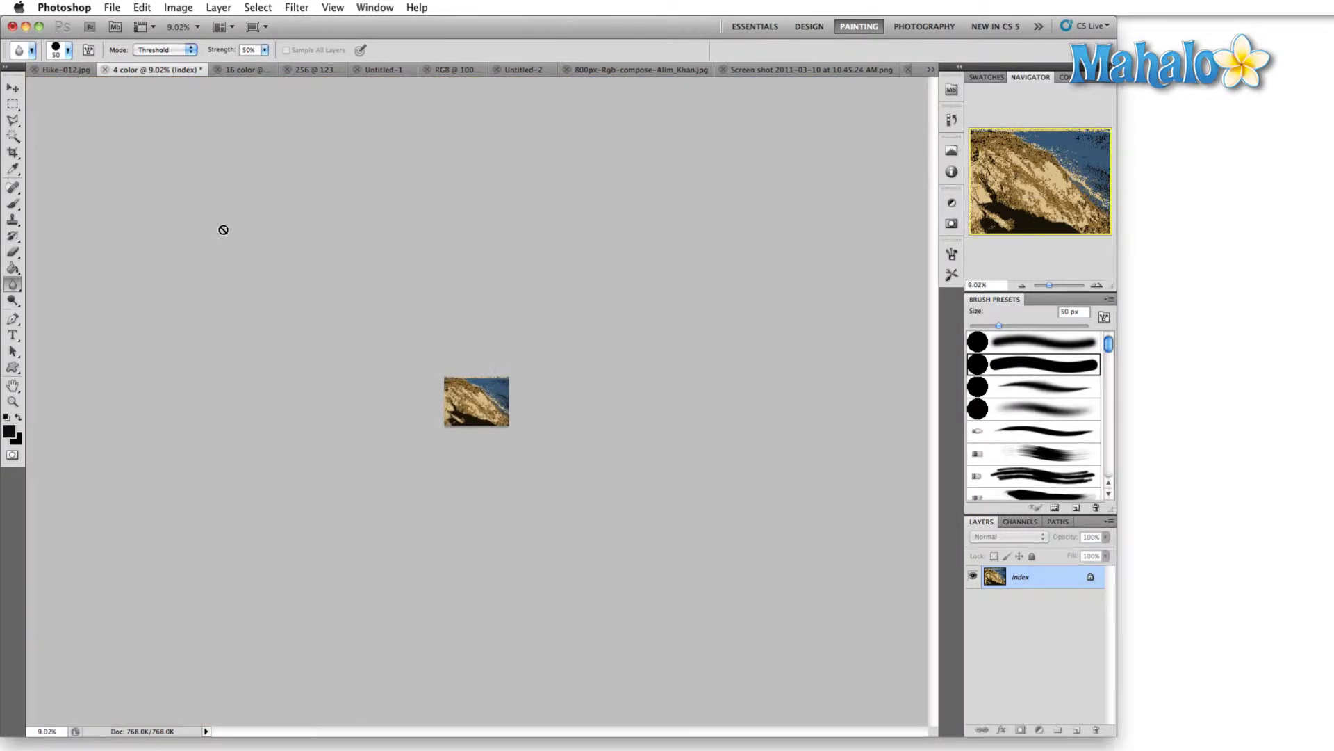
{"action": "scroll", "coordinate": [427, 285], "scroll_direction": "up", "scroll_amount": 9}
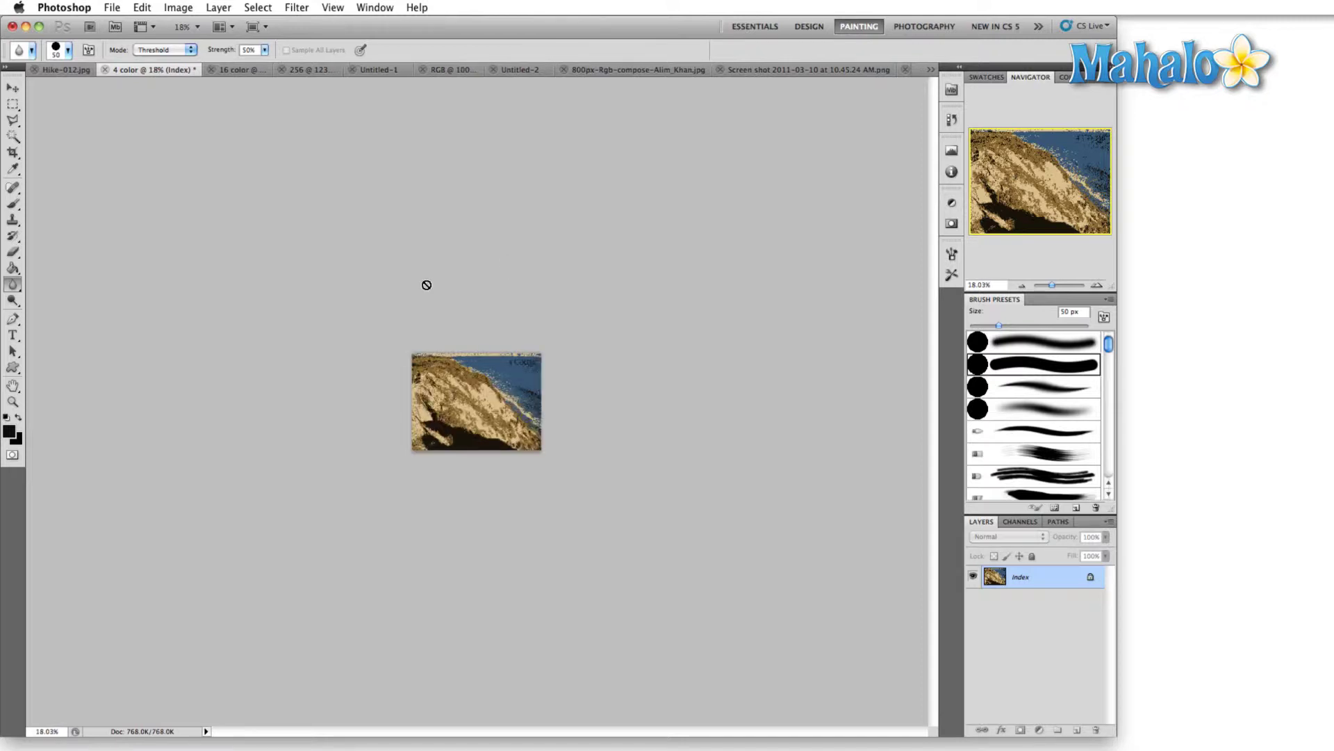
{"action": "scroll", "coordinate": [426, 285], "scroll_direction": "up", "scroll_amount": 10}
{"action": "scroll", "coordinate": [427, 285], "scroll_direction": "down", "scroll_amount": 2}
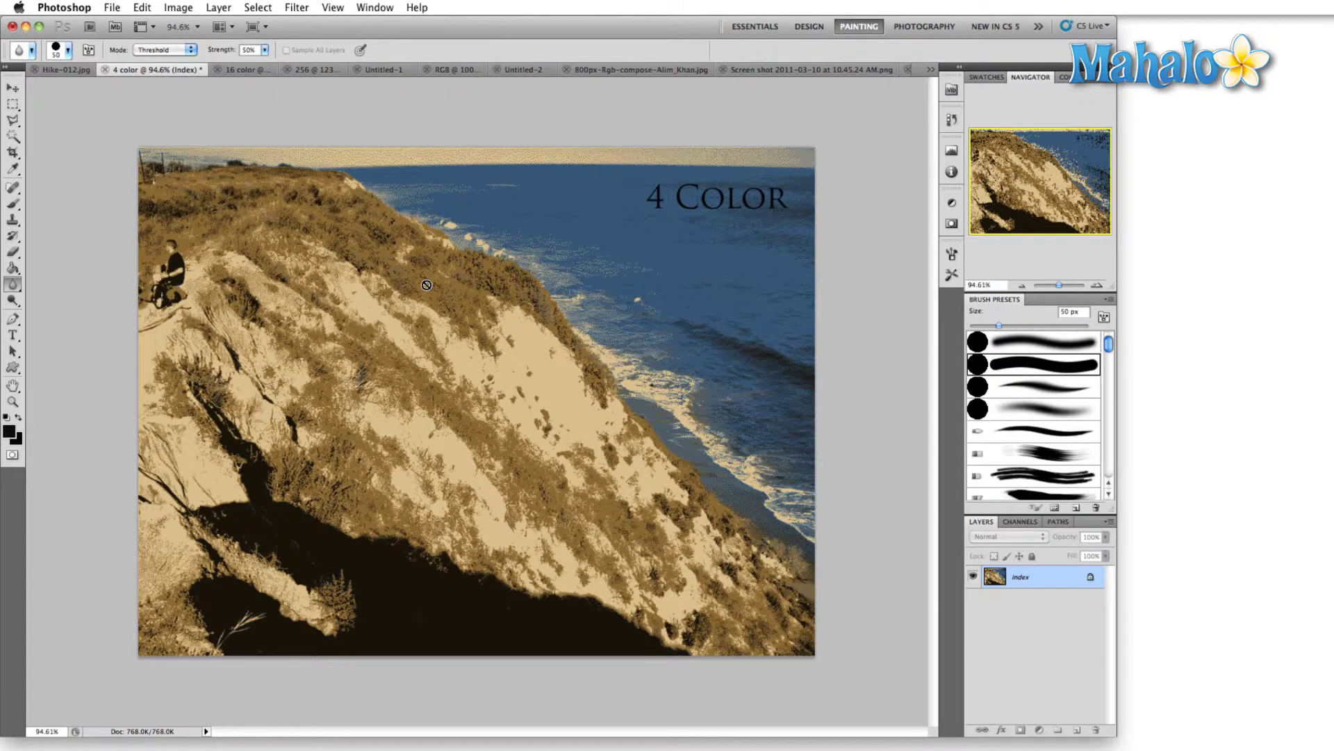
{"action": "scroll", "coordinate": [427, 285], "scroll_direction": "down", "scroll_amount": 1}
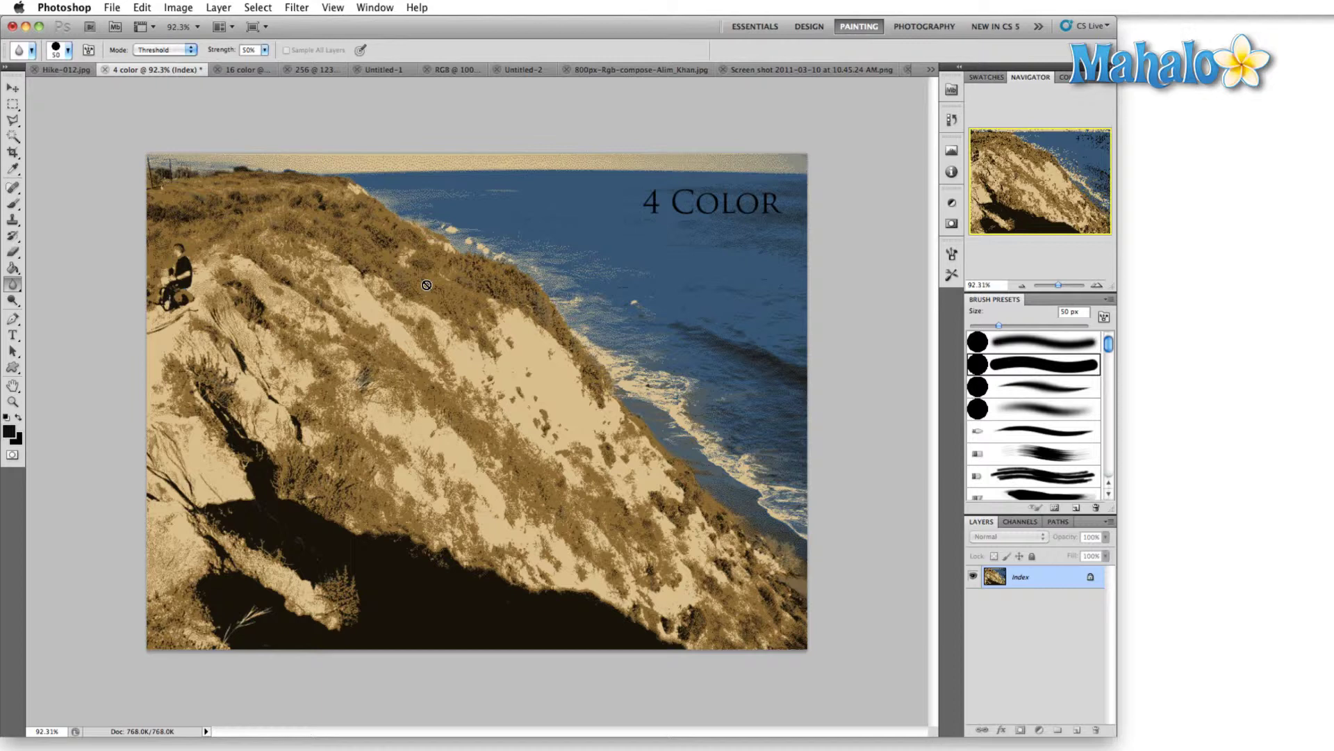
View the 16- and 256-colour versions, then the Untitled-1 four-panel comparison
{"action": "key", "text": "ctrl+Tab"}
{"action": "scroll", "coordinate": [543, 286], "scroll_direction": "down", "scroll_amount": 1}
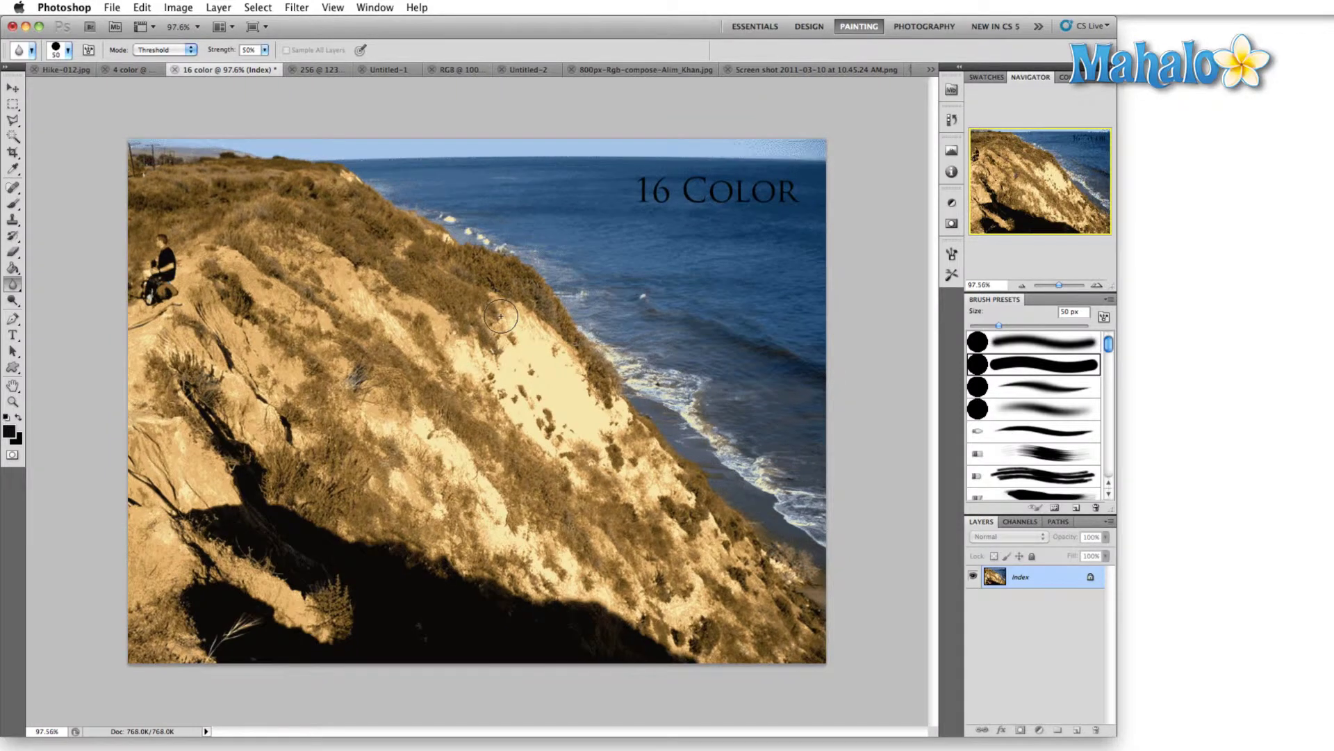
{"action": "scroll", "coordinate": [500, 316], "scroll_direction": "down", "scroll_amount": 10}
{"action": "scroll", "coordinate": [500, 316], "scroll_direction": "down", "scroll_amount": 2}
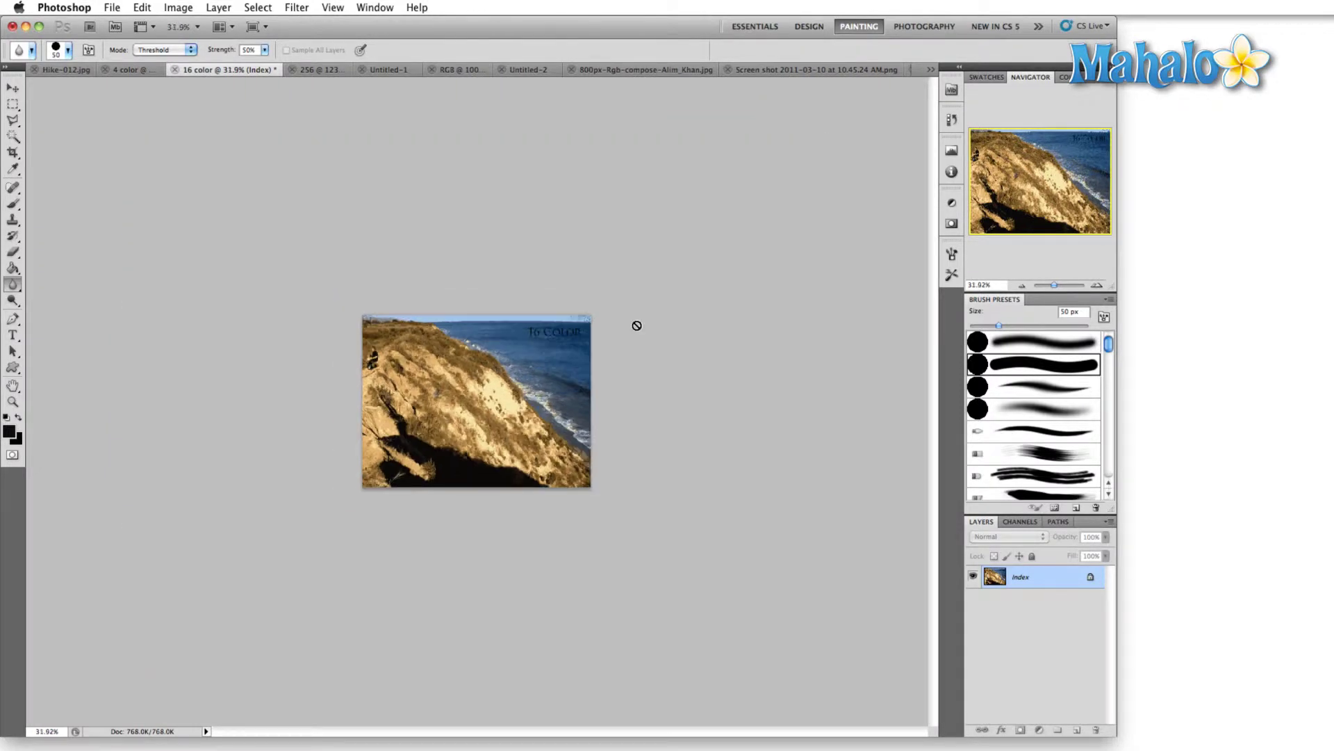
{"action": "scroll", "coordinate": [418, 396], "scroll_direction": "down", "scroll_amount": 2}
{"action": "scroll", "coordinate": [418, 396], "scroll_direction": "up", "scroll_amount": 1}
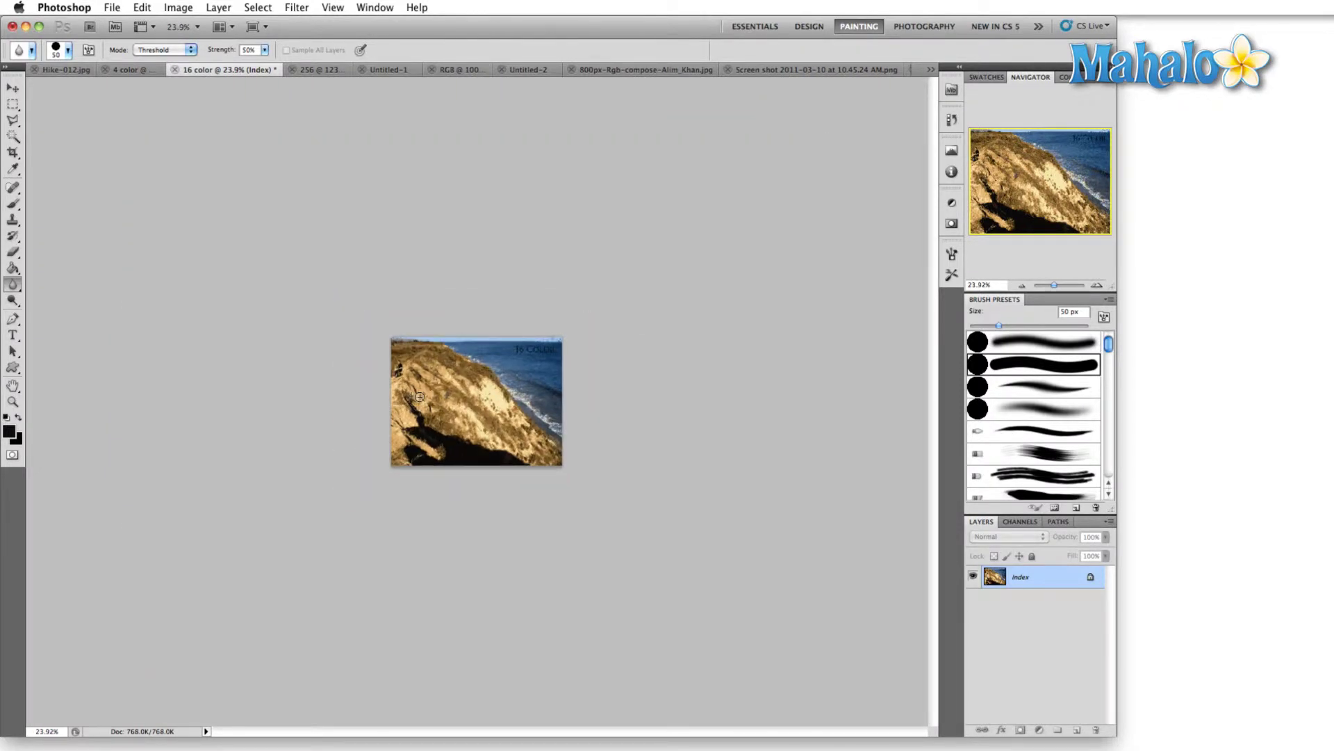
{"action": "scroll", "coordinate": [420, 396], "scroll_direction": "up", "scroll_amount": 2}
{"action": "key", "text": "ctrl+Tab"}
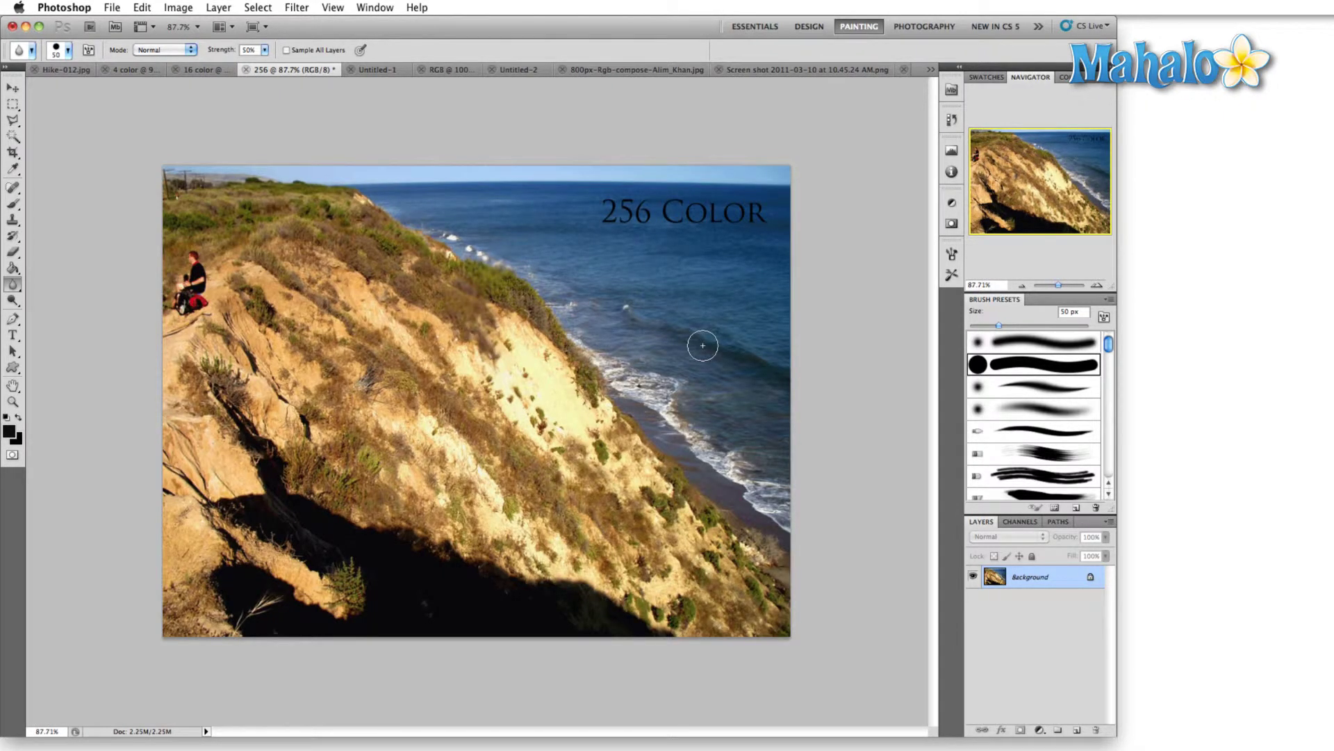
{"action": "left_click", "coordinate": [378, 69]}
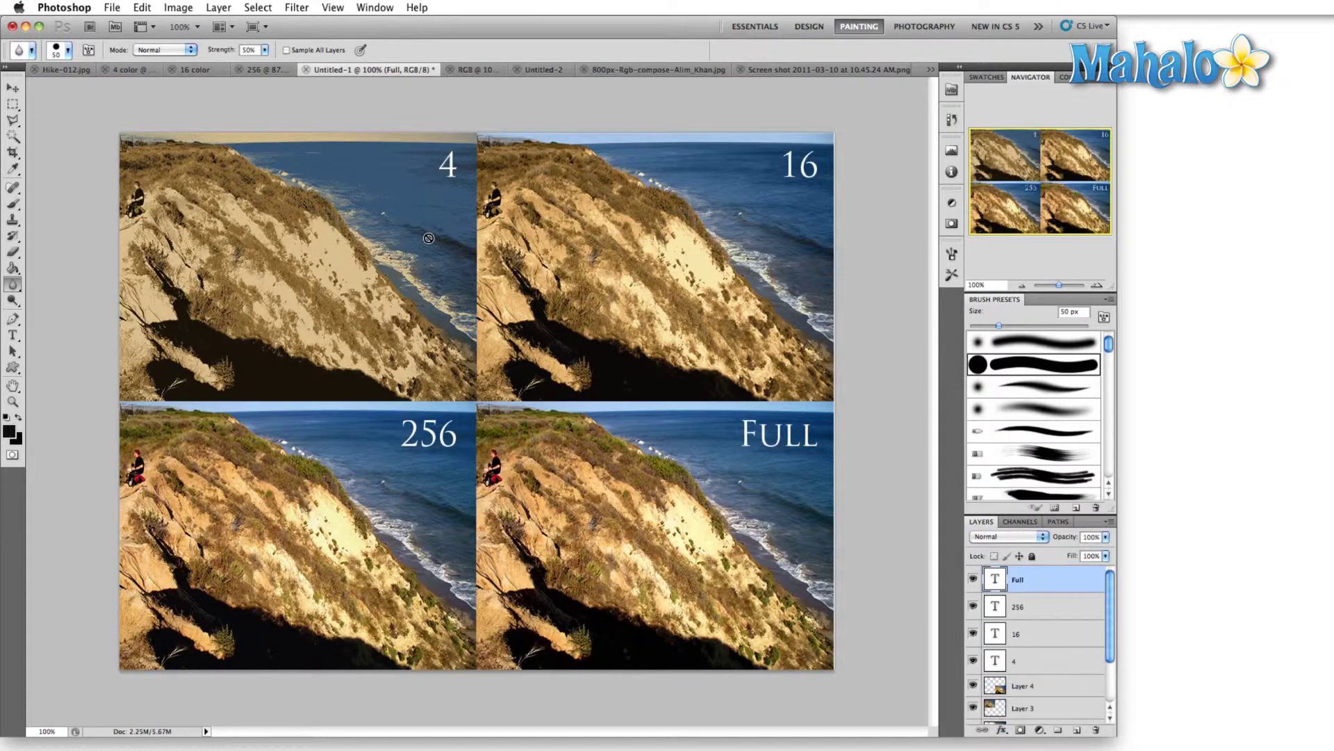